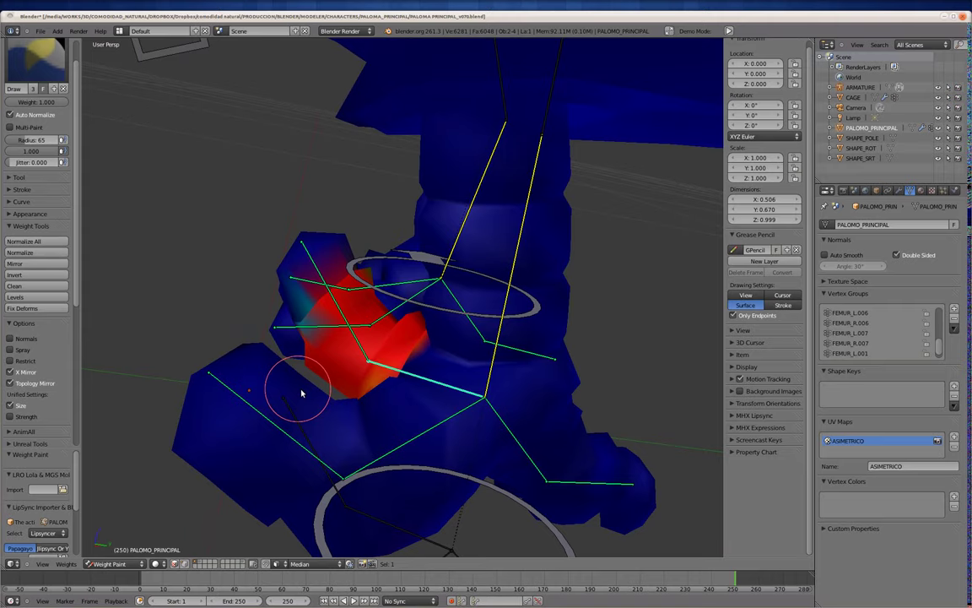
Step: Select the toe bone, test-rotate it, and repaint the toe weights around the joint
right_click(396, 412)
key(r)
click(487, 371)
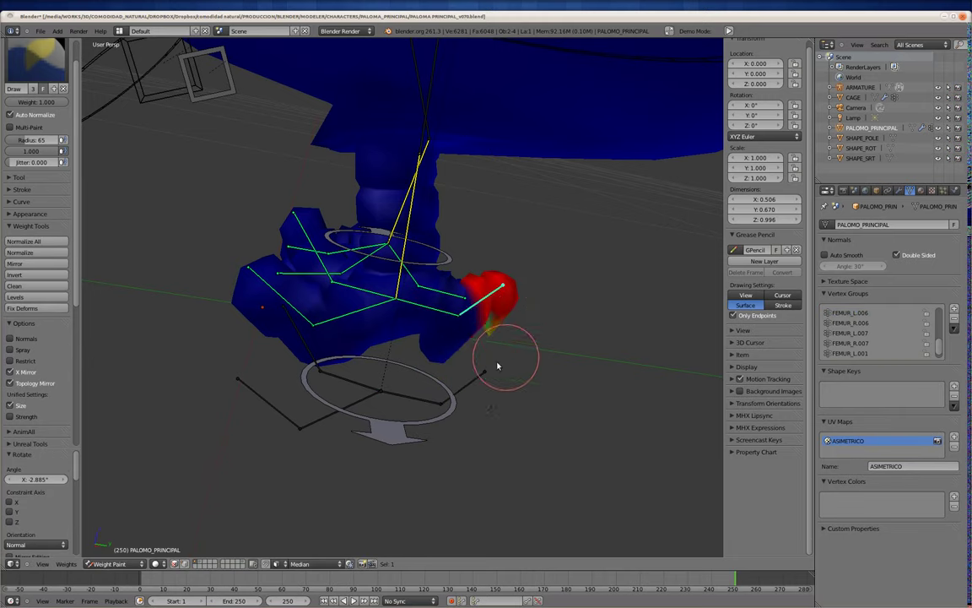
drag(487, 371, 499, 321)
mouse_move(498, 320)
middle_down()
mouse_move(420, 421)
mouse_move(357, 422)
mouse_move(347, 341)
middle_up()
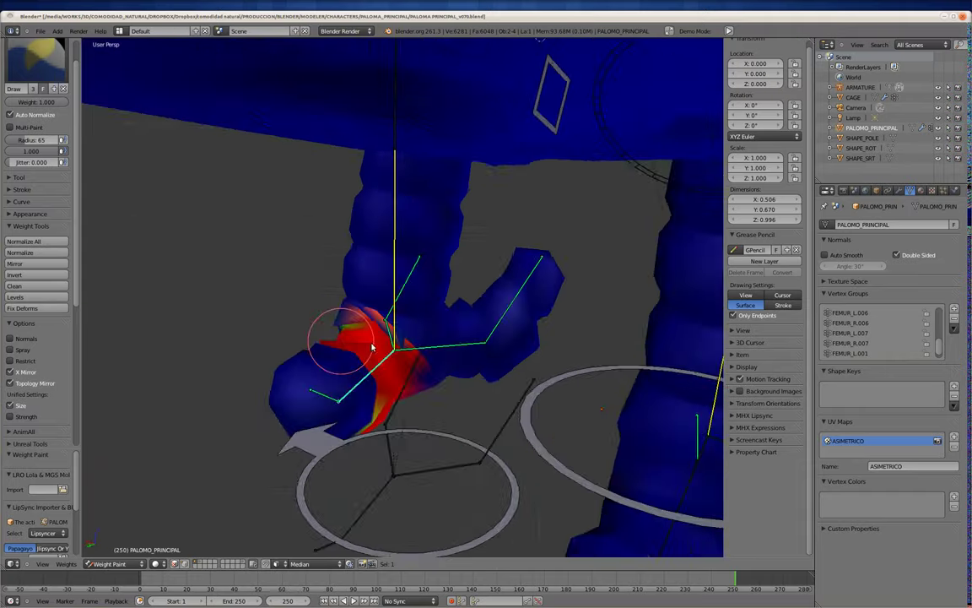
scroll(393, 378, up, 2)
Step: Paint softer red-to-green weights on the upper leg near knee and ankle, then return to Object Mode
right_click(393, 377)
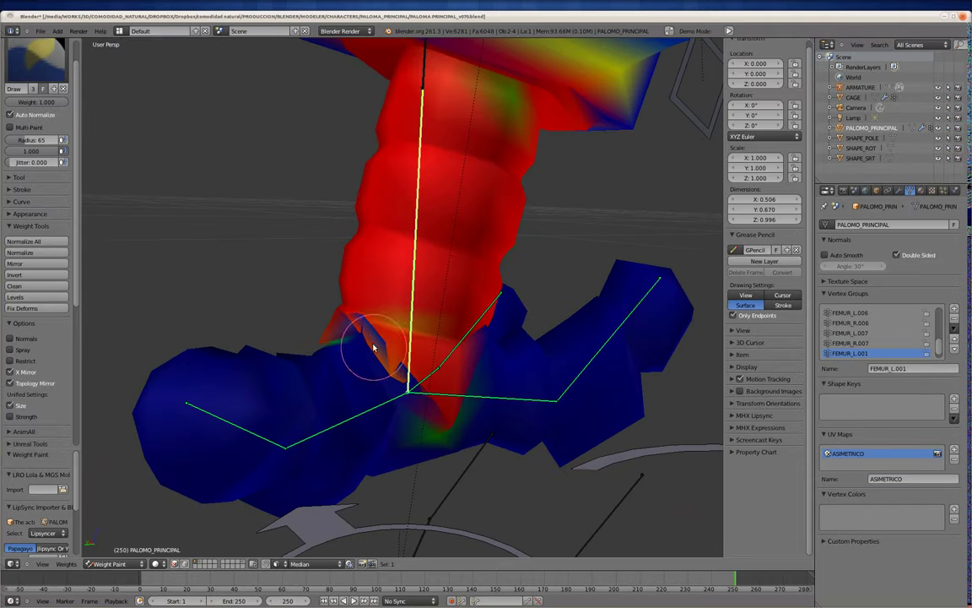
mouse_move(337, 295)
mouse_down()
mouse_move(412, 351)
mouse_move(358, 310)
mouse_up()
middle_drag(358, 311, 494, 347)
drag(494, 347, 478, 343)
mouse_move(478, 342)
middle_down()
mouse_move(387, 365)
mouse_move(461, 467)
mouse_move(512, 350)
middle_up()
drag(512, 350, 499, 321)
mouse_move(498, 321)
middle_down()
mouse_move(455, 341)
mouse_move(392, 337)
mouse_move(413, 375)
mouse_move(406, 386)
mouse_move(434, 347)
mouse_move(543, 325)
middle_up()
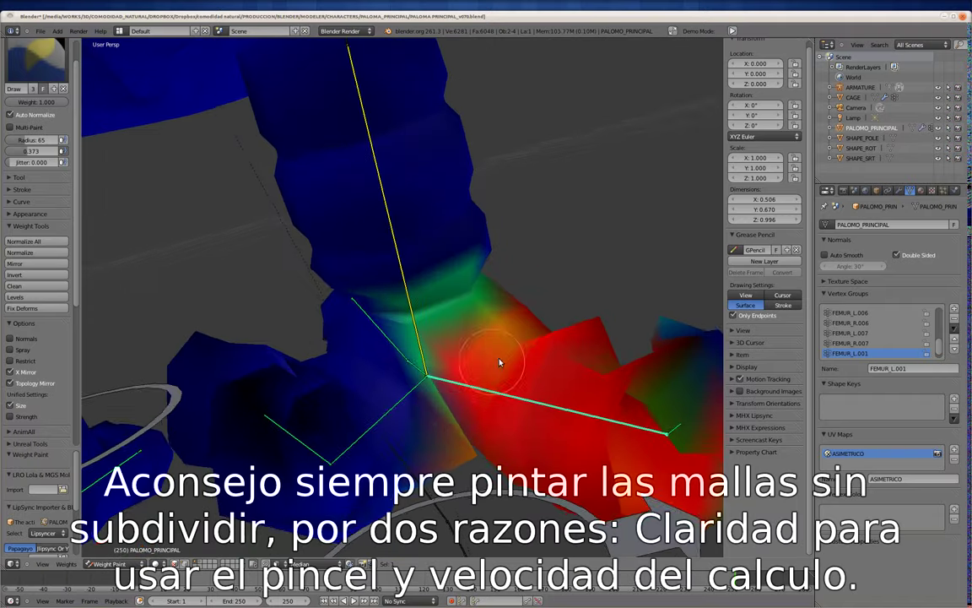
scroll(548, 303, down, 5)
click(126, 554)
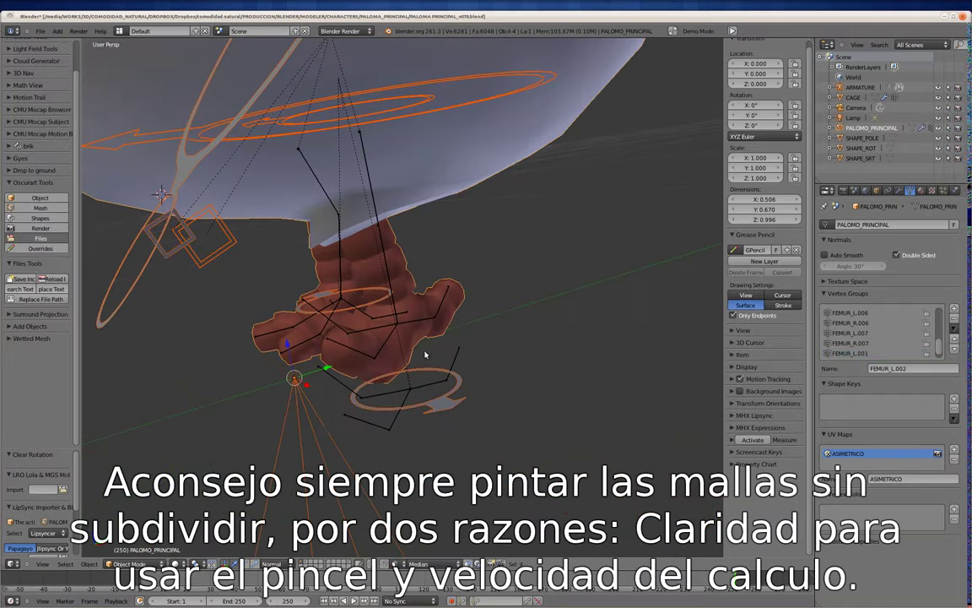
Step: Put the armature in Pose Mode and reset the posed bone's location with Alt+G
right_click(445, 363)
key(ctrl+Tab)
mouse_move(444, 388)
middle_down()
mouse_move(434, 325)
mouse_move(465, 305)
mouse_move(402, 305)
mouse_move(442, 373)
middle_up()
key(alt+g)
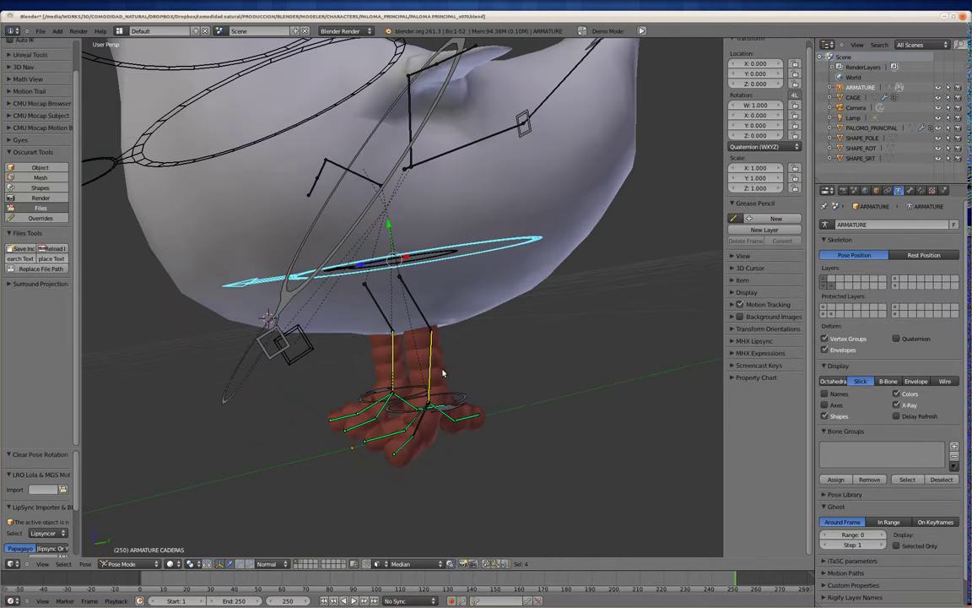
Step: Set the pigeon mesh's Armature modifier vertex group to MIX, then open the Mesh Deform group list
right_click(402, 327)
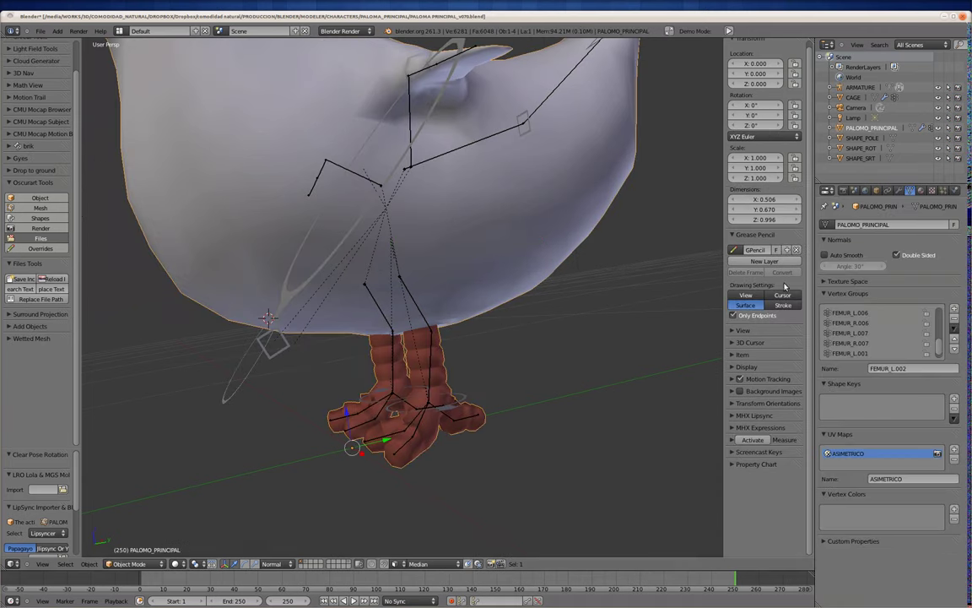
click(899, 190)
click(857, 321)
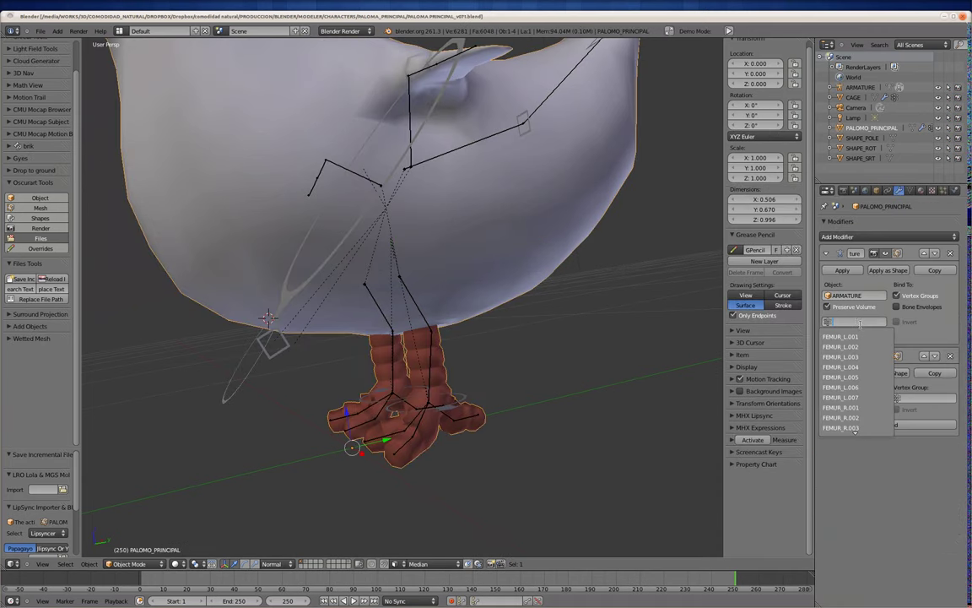
text(mix)
click(855, 335)
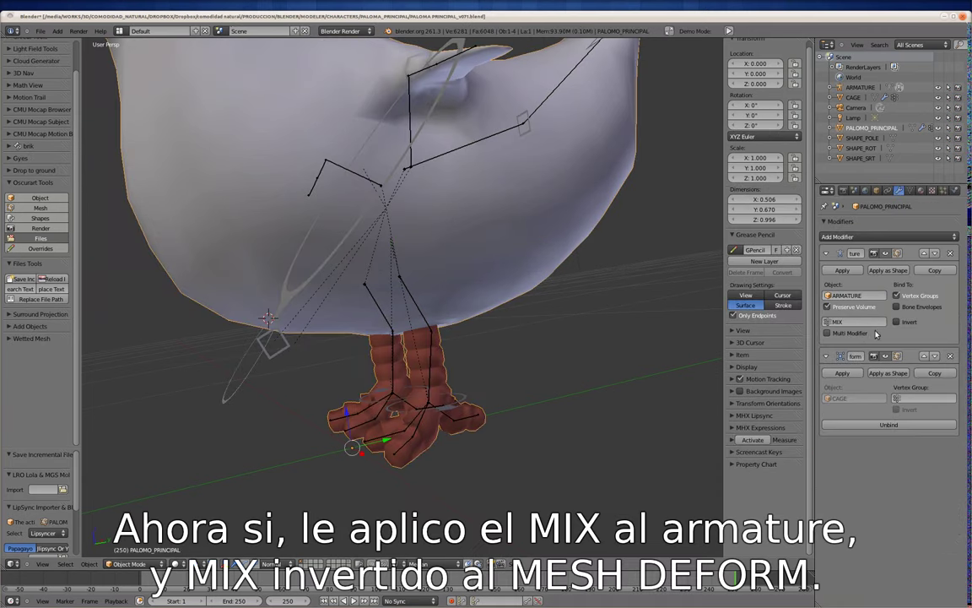
click(903, 401)
Step: Assign MIX to the Mesh Deform modifier and move the hip bone to test deformation
click(922, 412)
middle_drag(473, 322, 453, 265)
right_drag(383, 257, 534, 272)
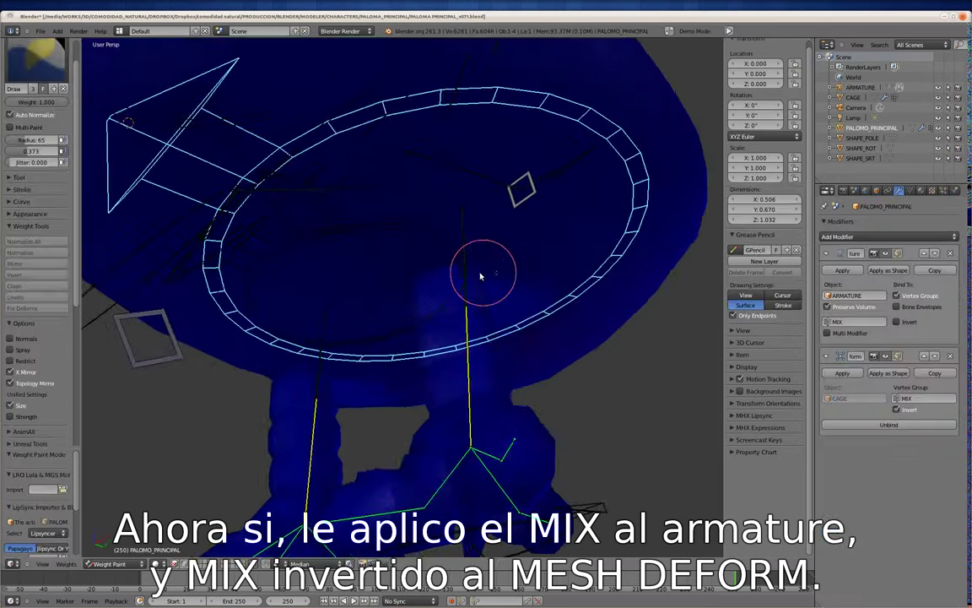
mouse_move(460, 359)
middle_down()
mouse_move(401, 373)
mouse_move(442, 338)
middle_up()
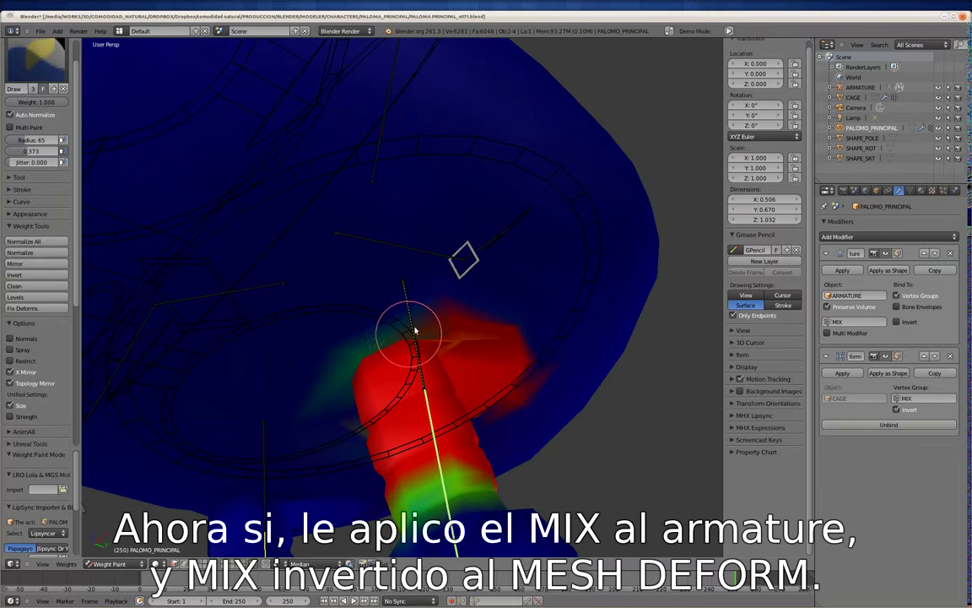
mouse_move(387, 362)
middle_down()
mouse_move(399, 312)
mouse_move(384, 315)
mouse_move(412, 463)
mouse_move(591, 346)
mouse_move(416, 297)
mouse_move(420, 277)
middle_up()
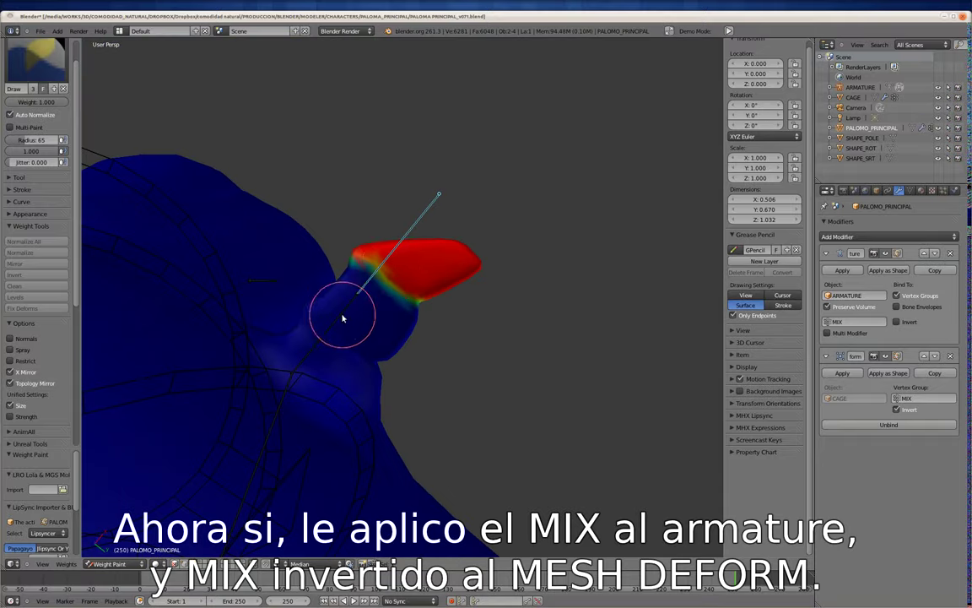
Step: Paint full weight onto the small protruding limb from several angles
middle_drag(342, 318, 380, 293)
mouse_move(380, 293)
mouse_down()
mouse_move(369, 326)
mouse_move(401, 331)
mouse_up()
mouse_move(401, 332)
middle_down()
mouse_move(430, 388)
mouse_move(505, 360)
mouse_move(466, 406)
middle_up()
drag(467, 406, 467, 364)
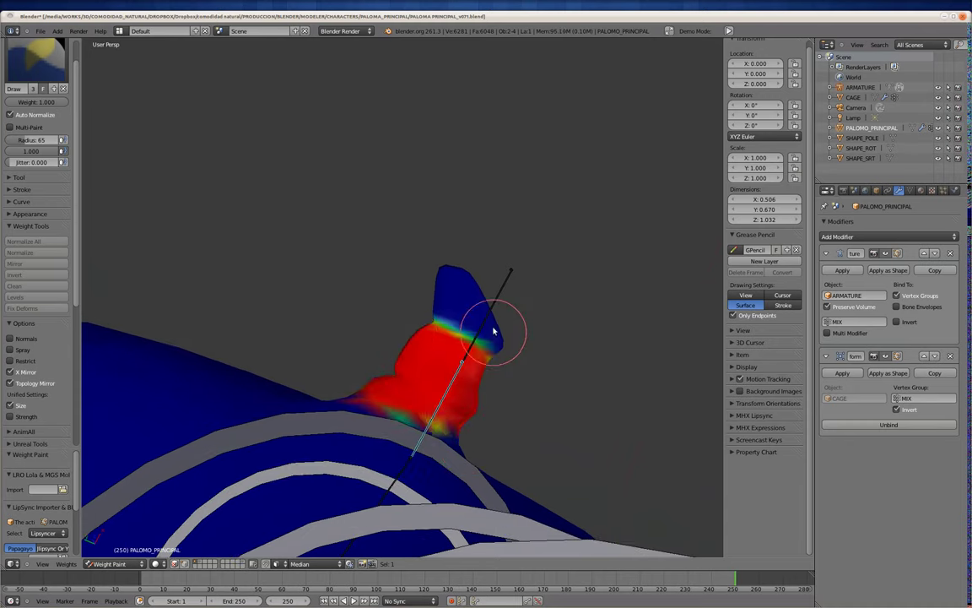
middle_drag(475, 415, 528, 351)
mouse_move(490, 316)
middle_down()
mouse_move(402, 317)
mouse_move(468, 307)
mouse_move(353, 322)
mouse_move(357, 281)
mouse_move(453, 356)
middle_up()
mouse_move(462, 428)
middle_down()
mouse_move(463, 326)
mouse_move(434, 336)
mouse_move(533, 420)
mouse_move(548, 385)
middle_up()
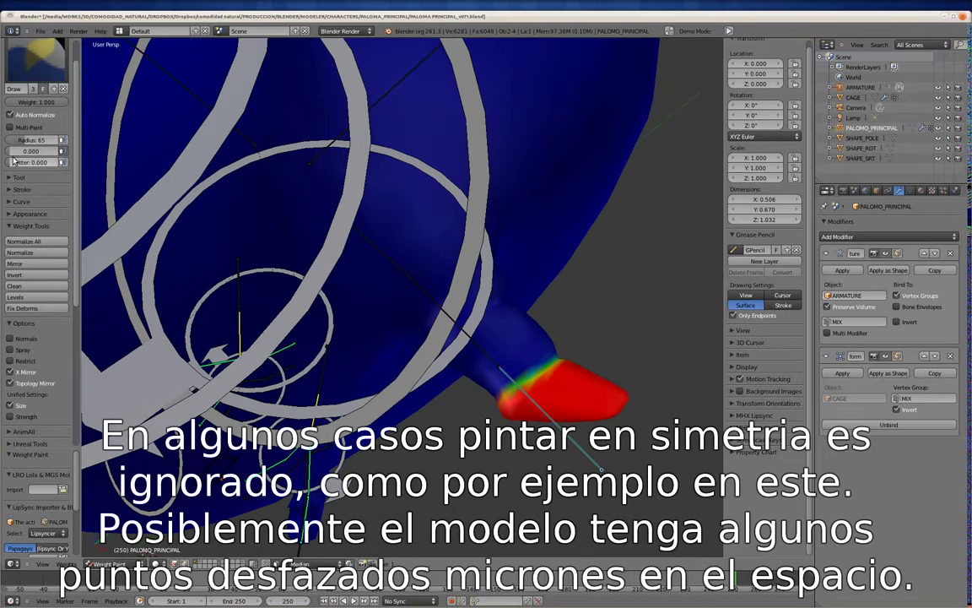
mouse_move(534, 375)
middle_down()
mouse_move(571, 369)
mouse_move(506, 390)
middle_up()
scroll(506, 390, up, 3)
middle_drag(428, 343, 558, 254)
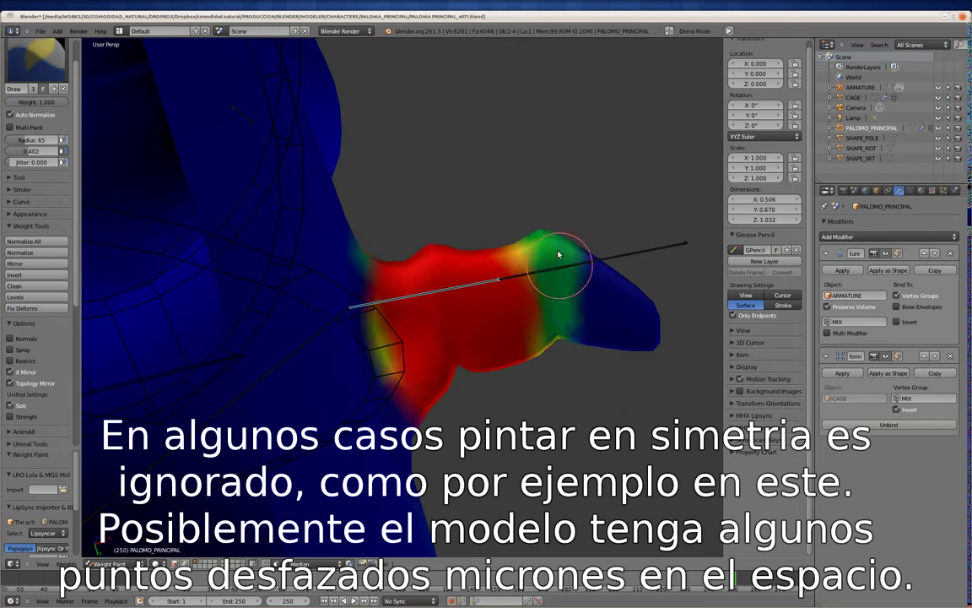
Step: Select the limb's tip bone to check its weights, then show the mesh's vertex groups
right_click(548, 272)
middle_drag(577, 358, 448, 282)
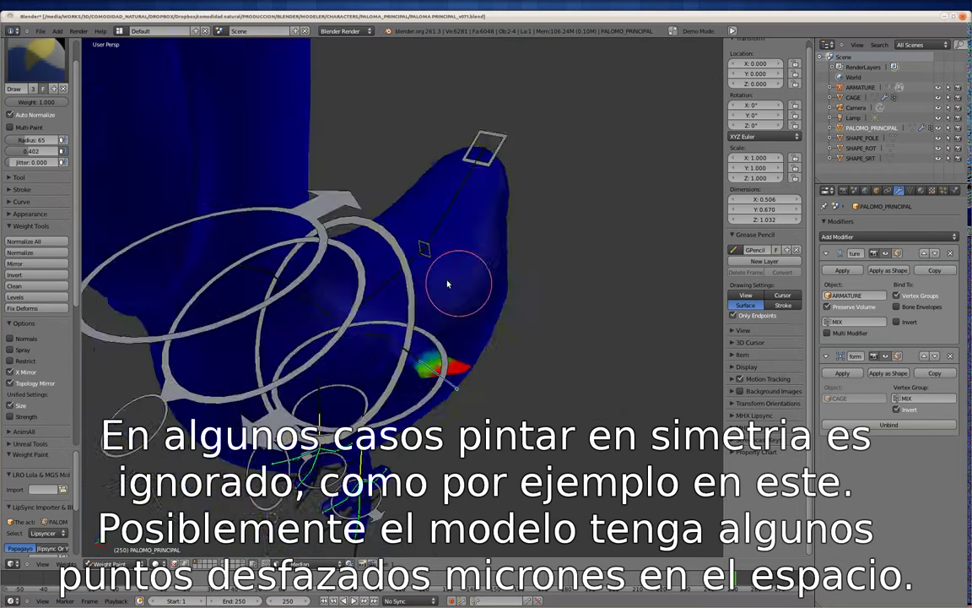
scroll(449, 282, up, 3)
click(911, 190)
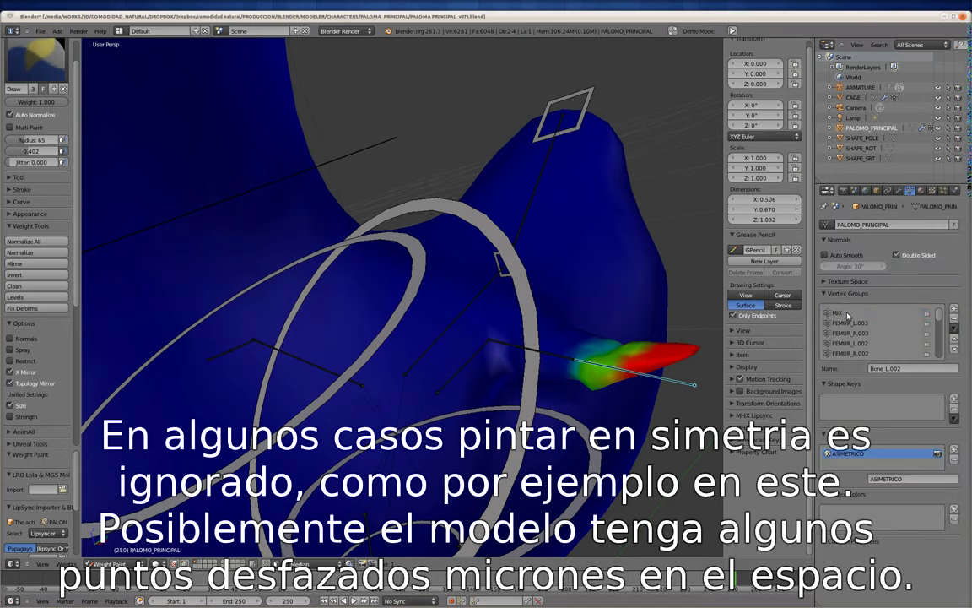
Step: Make MIX the active vertex group and paint blended MIX weight across the wing
click(852, 312)
mouse_move(532, 281)
middle_down()
mouse_move(598, 339)
mouse_move(488, 244)
mouse_move(367, 272)
middle_up()
scroll(488, 245, up, 3)
mouse_move(422, 304)
middle_down()
mouse_move(412, 330)
mouse_move(409, 313)
mouse_move(369, 271)
mouse_move(445, 313)
mouse_move(397, 369)
middle_up()
drag(396, 369, 476, 349)
mouse_move(476, 350)
middle_down()
mouse_move(437, 281)
mouse_move(360, 369)
mouse_move(411, 373)
mouse_move(404, 323)
middle_up()
mouse_move(404, 323)
mouse_down()
mouse_move(436, 293)
mouse_move(460, 342)
mouse_move(441, 254)
mouse_up()
mouse_move(440, 254)
middle_down()
mouse_move(320, 339)
mouse_move(342, 370)
middle_up()
mouse_move(406, 392)
middle_down()
mouse_move(402, 281)
mouse_move(355, 254)
middle_up()
Step: Switch to Object Mode and back to Weight Paint, then open the Weights menu tools
click(126, 563)
click(101, 507)
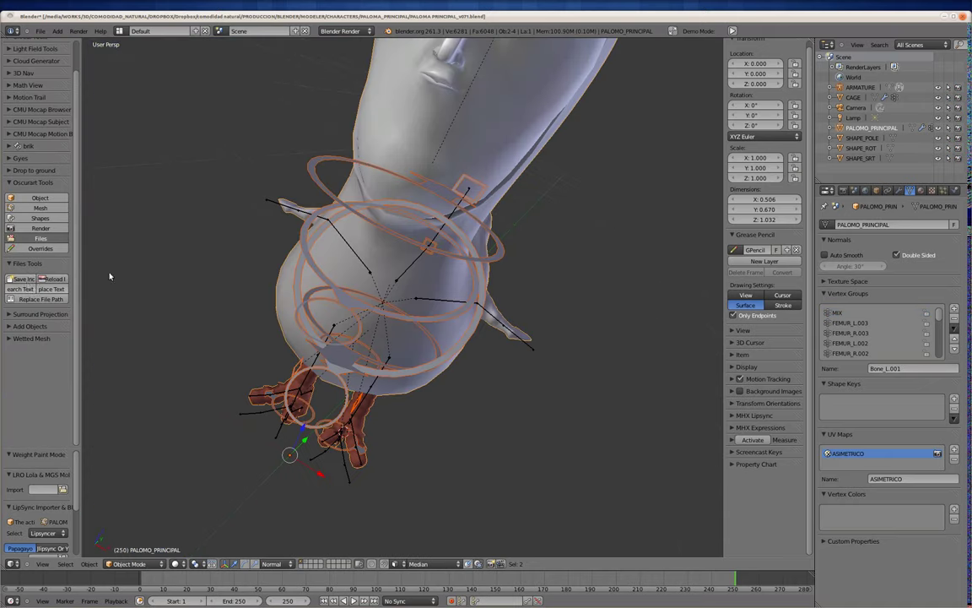
middle_drag(92, 265, 514, 217)
key(ctrl+Tab)
middle_drag(407, 239, 354, 338)
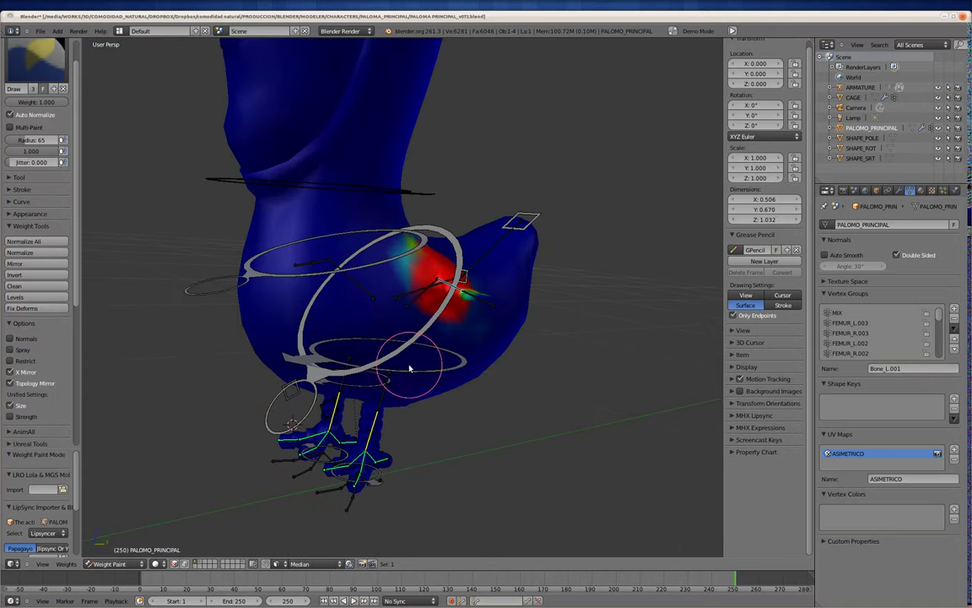
click(66, 563)
scroll(40, 375, down, 3)
scroll(39, 374, down, 4)
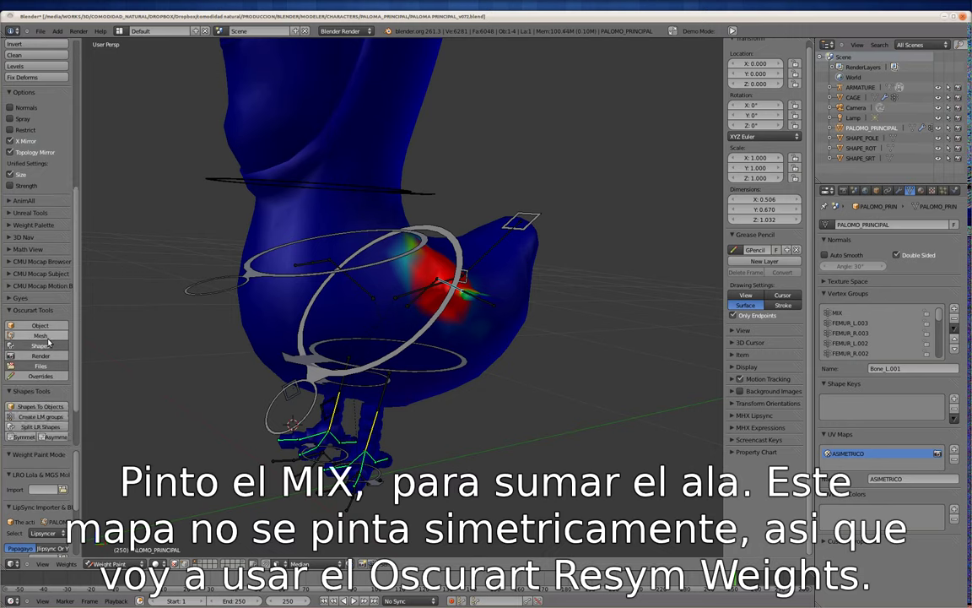
mouse_move(410, 293)
middle_down()
mouse_move(482, 412)
mouse_move(445, 390)
mouse_move(361, 399)
middle_up()
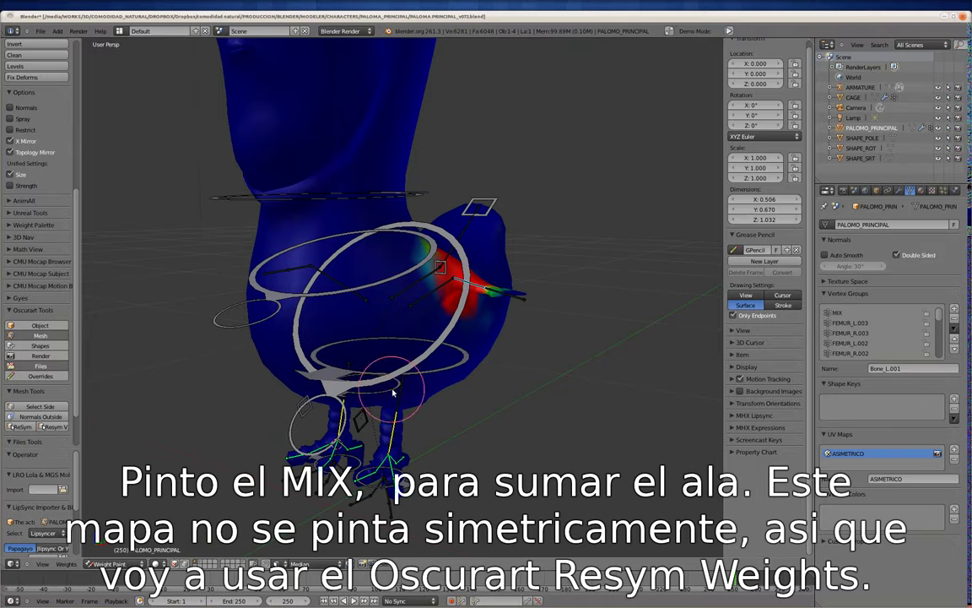
key(ctrl+o)
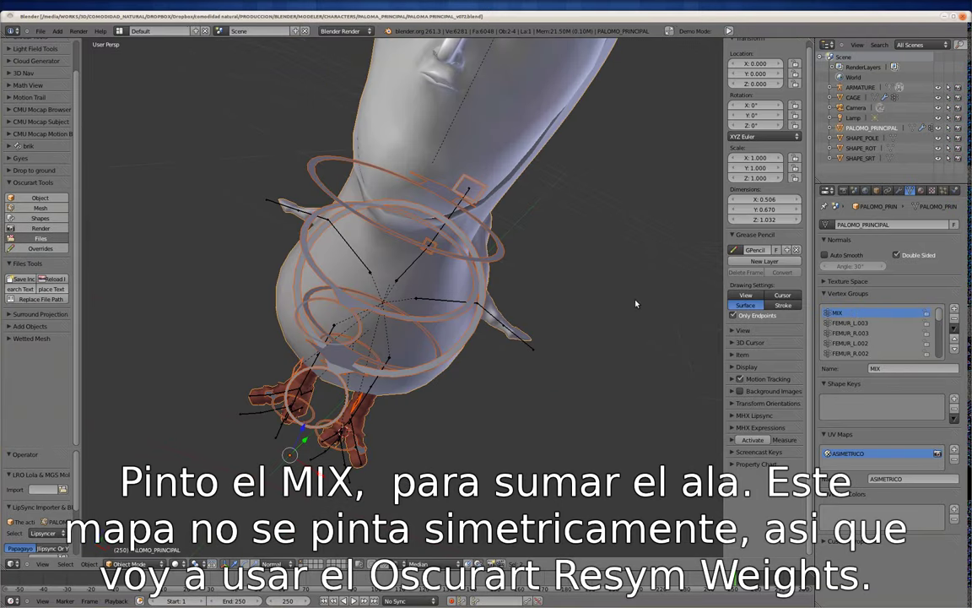
Step: Re-enter Weight Paint on the pigeon, rotate the view, and show the add-on's mesh tools
key(ctrl+Tab)
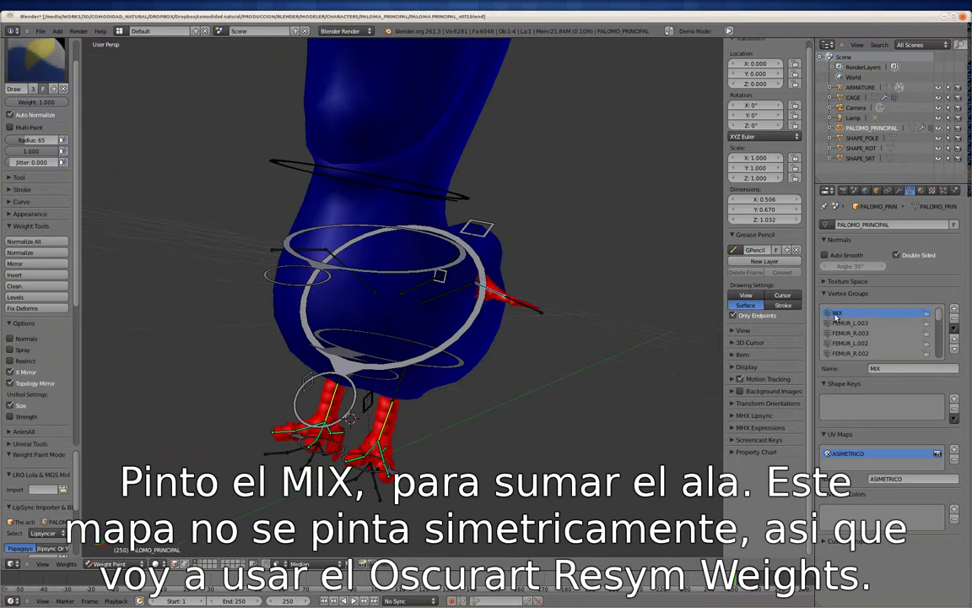
key(KP_6)
key(KP_6)
key(KP_6)
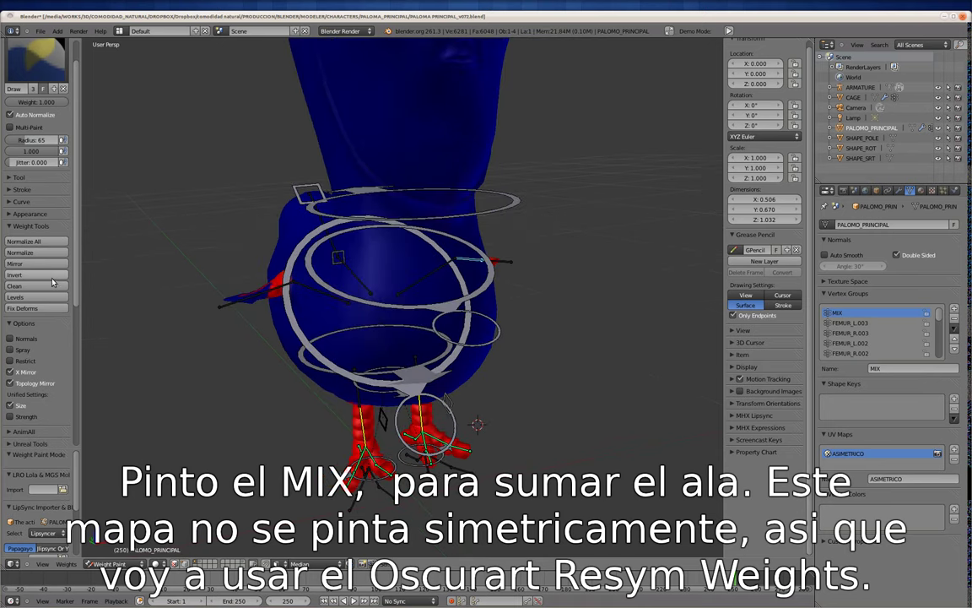
scroll(46, 266, down, 6)
click(49, 336)
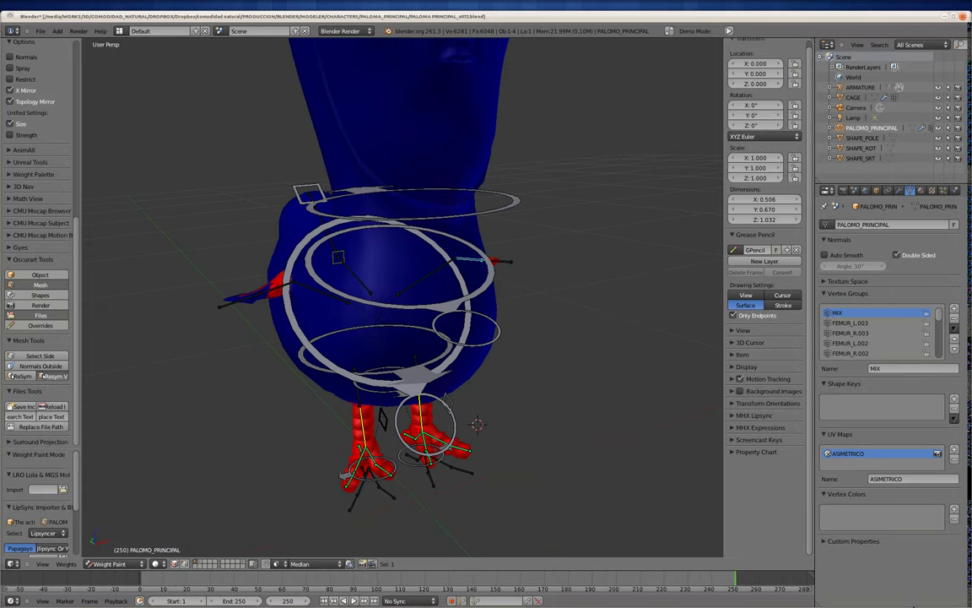
click(863, 600)
Step: Inspect the wing weights bone by bone: wing-tip, lower and inner wing bones
click(878, 556)
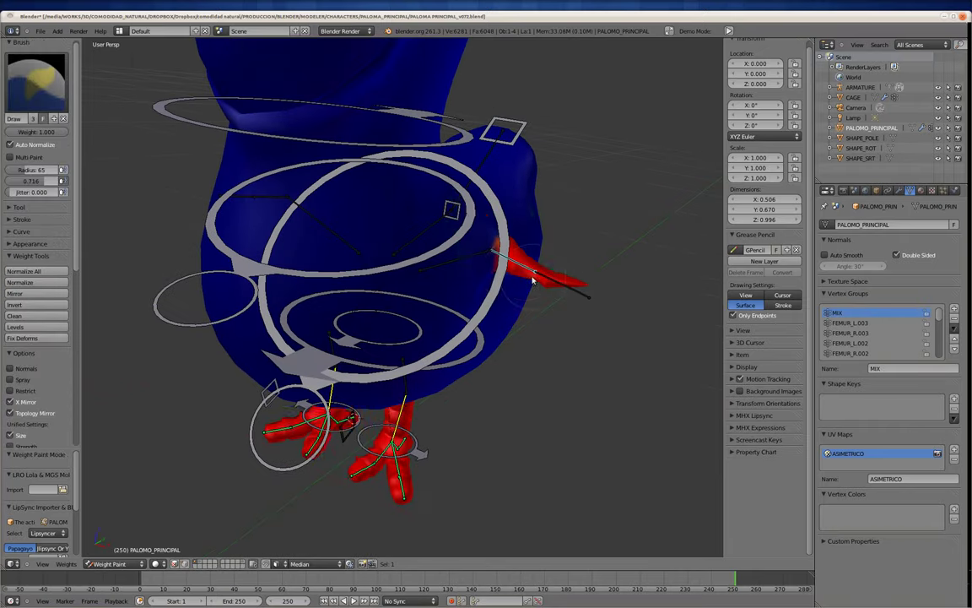
mouse_move(393, 340)
middle_down()
mouse_move(478, 335)
mouse_move(310, 346)
middle_up()
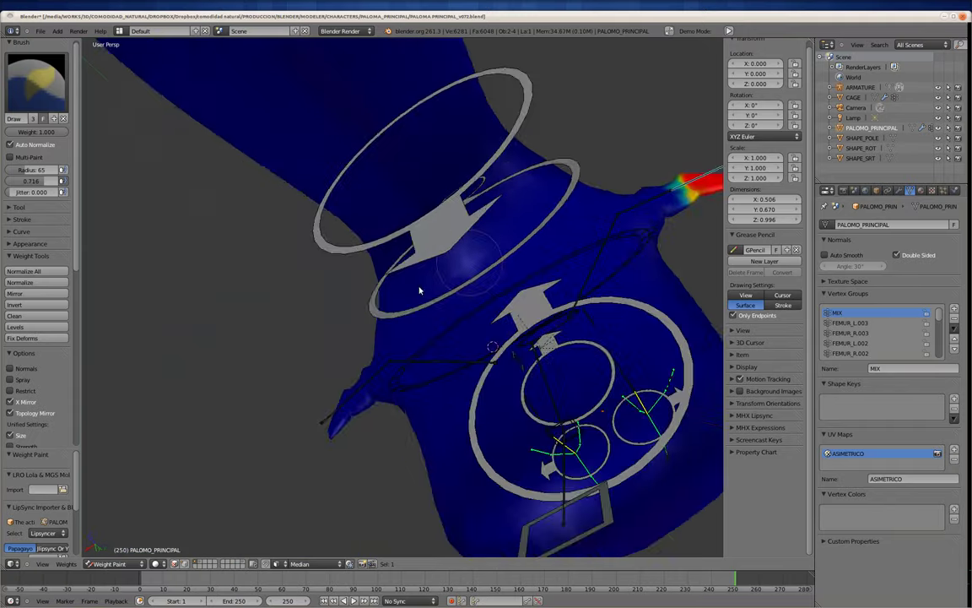
middle_drag(419, 290, 312, 432)
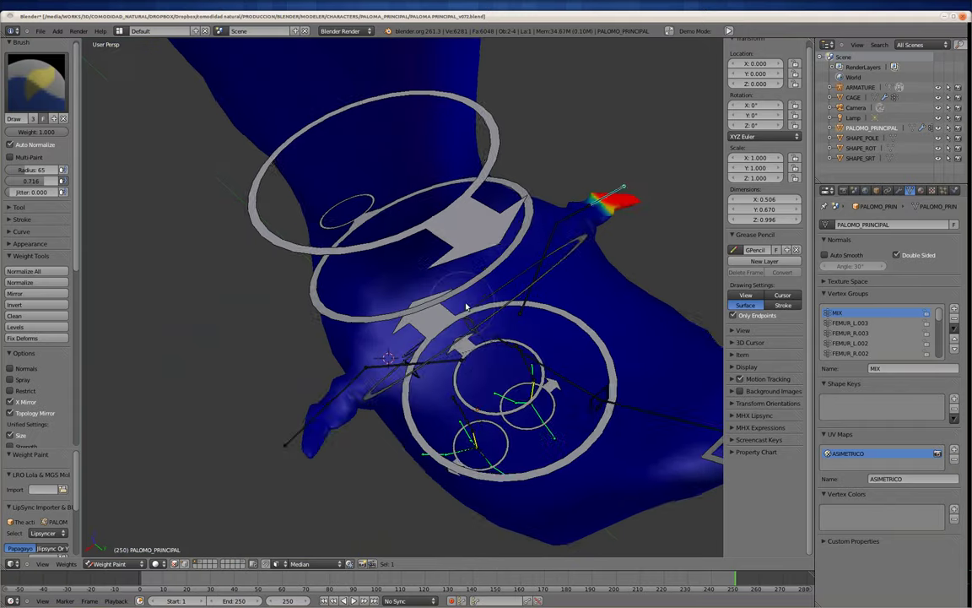
right_click(306, 480)
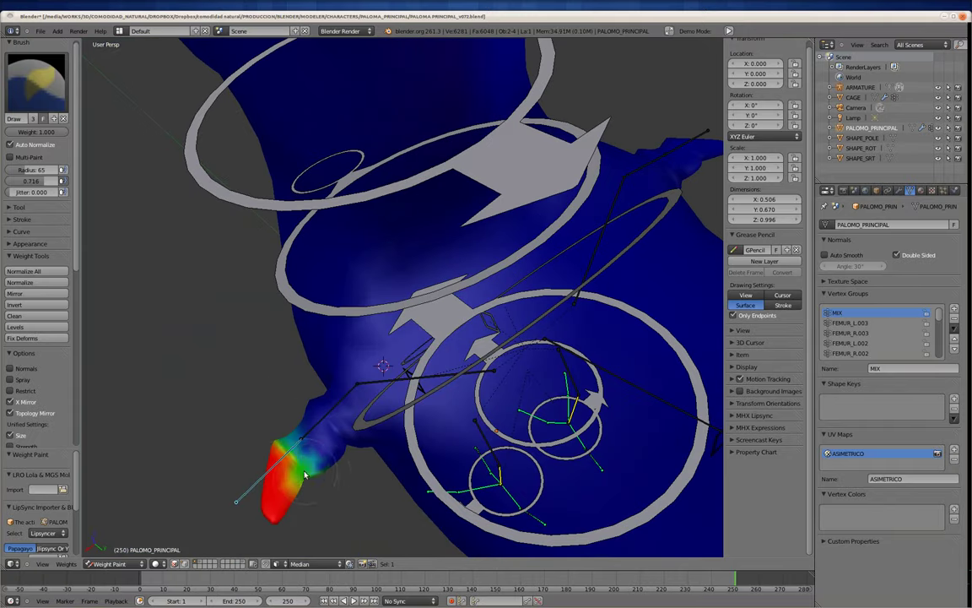
mouse_move(318, 479)
middle_down()
mouse_move(434, 195)
mouse_move(464, 281)
middle_up()
right_click(409, 273)
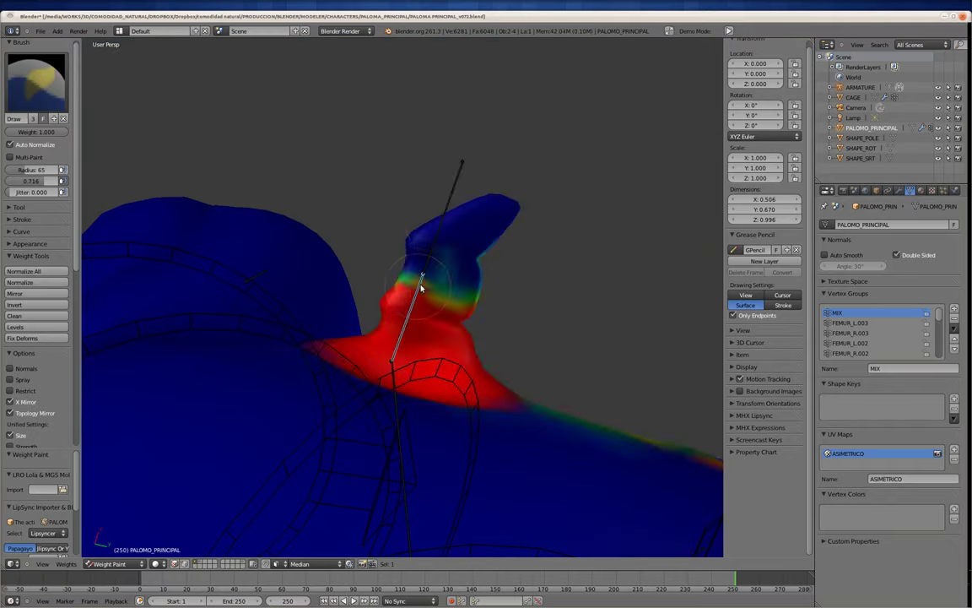
right_click(468, 206)
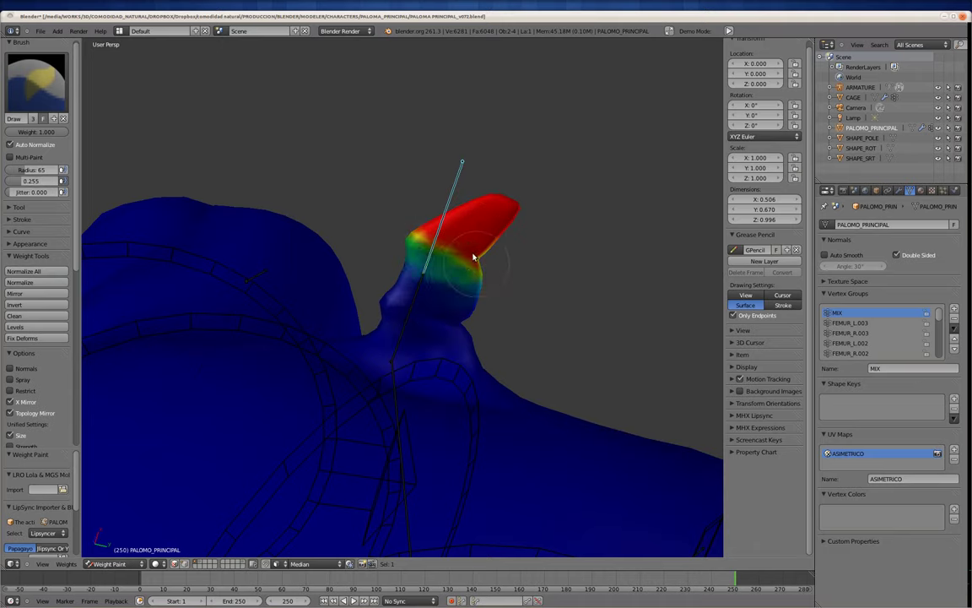
right_click(410, 294)
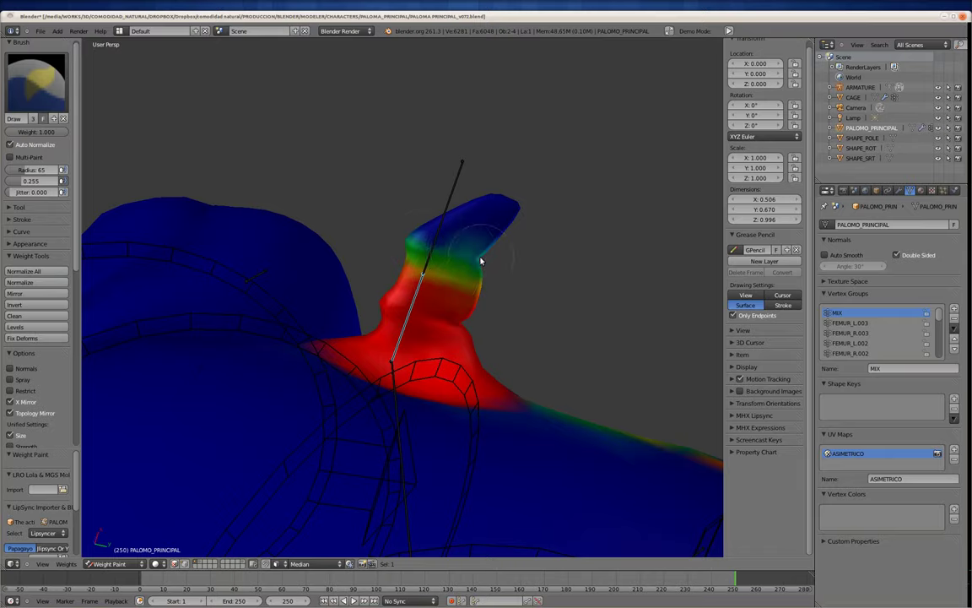
mouse_move(469, 245)
middle_down()
mouse_move(291, 307)
mouse_move(435, 383)
middle_up()
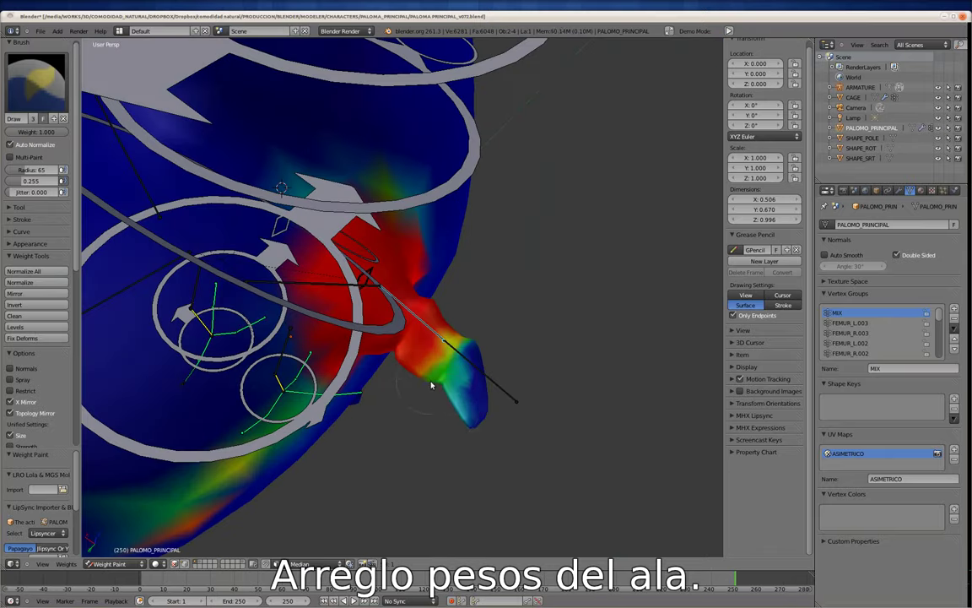
right_click(430, 386)
mouse_move(411, 392)
middle_down()
mouse_move(477, 282)
mouse_move(504, 259)
mouse_move(410, 399)
mouse_move(452, 320)
middle_up()
right_click(458, 313)
Step: Test the TALON_R heel bone's deformation in Pose Mode, then return to Weight Paint near the feet
click(119, 564)
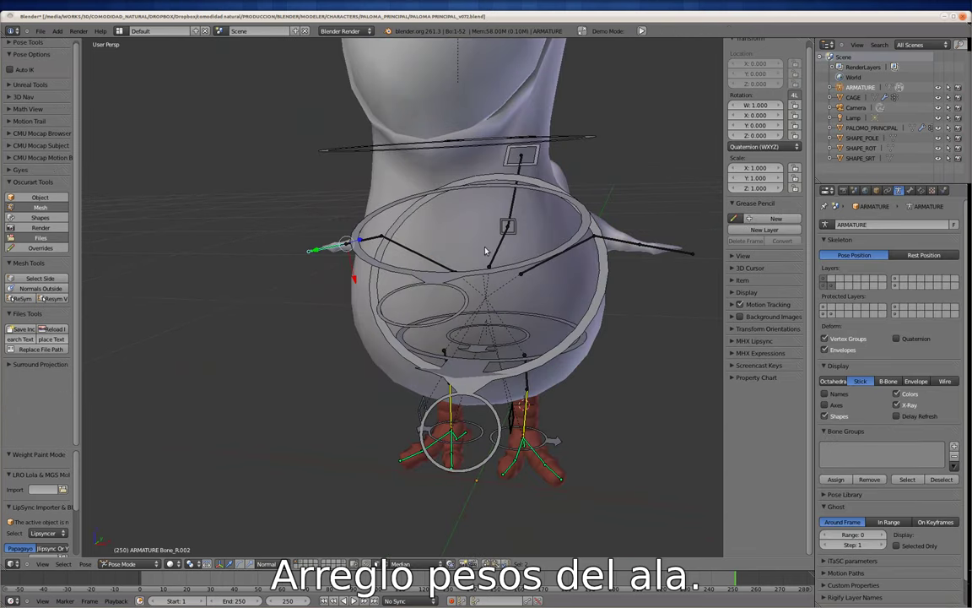
middle_drag(673, 249, 462, 323)
scroll(462, 323, up, 3)
right_click(468, 270)
right_drag(380, 282, 385, 287)
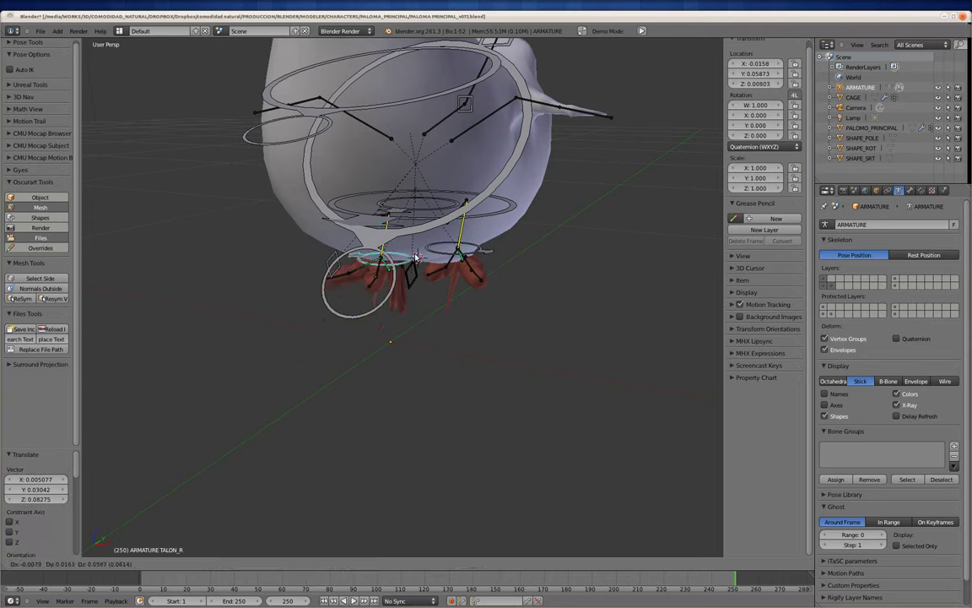
scroll(413, 338, down, 1)
scroll(447, 354, up, 2)
key(ctrl+Tab)
mouse_move(512, 299)
middle_down()
mouse_move(441, 278)
mouse_move(314, 364)
mouse_move(315, 428)
mouse_move(315, 374)
mouse_move(276, 347)
mouse_move(399, 290)
mouse_move(358, 288)
middle_up()
Step: Check the toe weights of the left and right leg bones on both feet
right_click(247, 356)
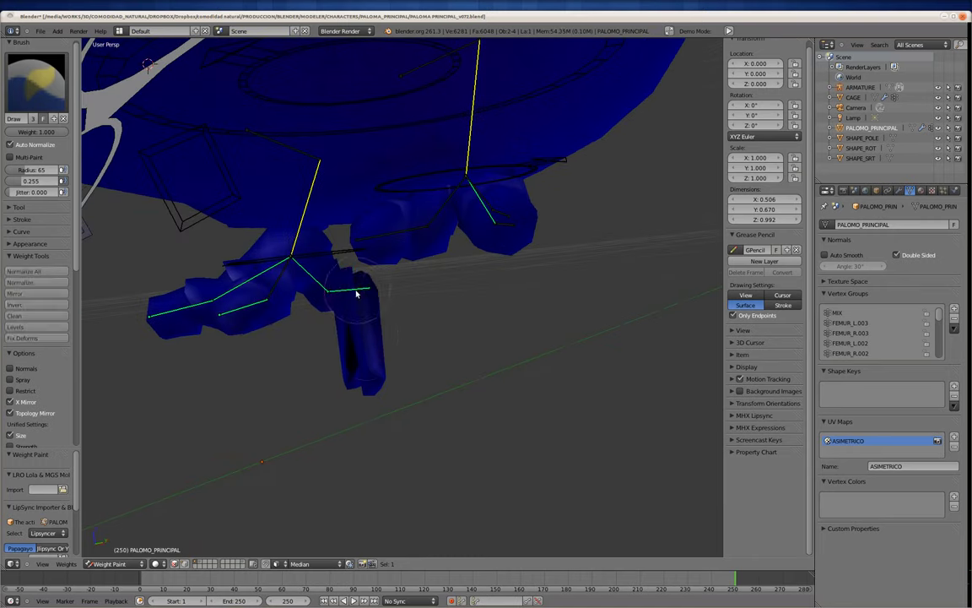
mouse_move(389, 364)
middle_down()
mouse_move(292, 320)
mouse_move(341, 407)
mouse_move(320, 387)
middle_up()
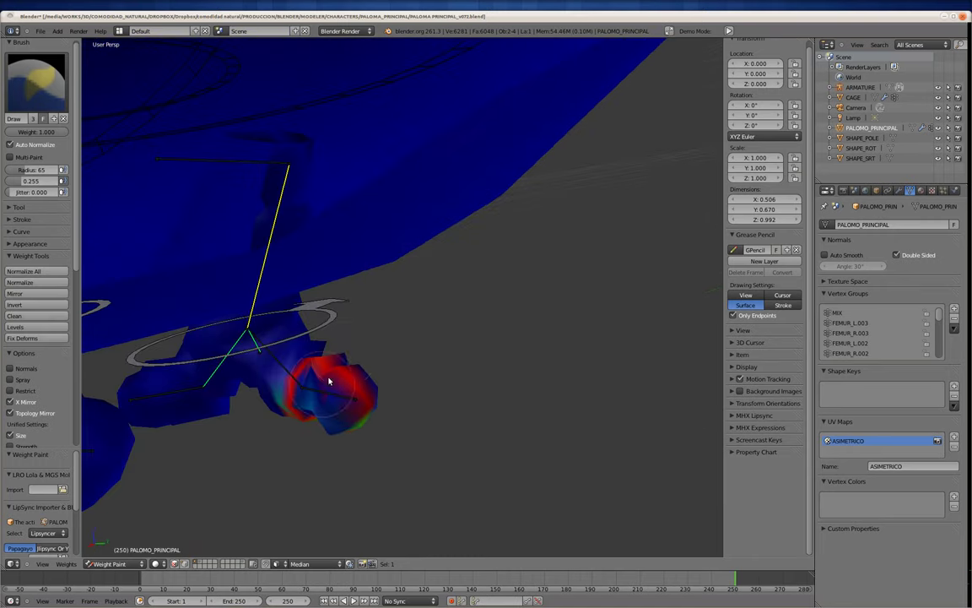
mouse_move(373, 354)
middle_down()
mouse_move(493, 346)
mouse_move(397, 338)
middle_up()
right_click(298, 310)
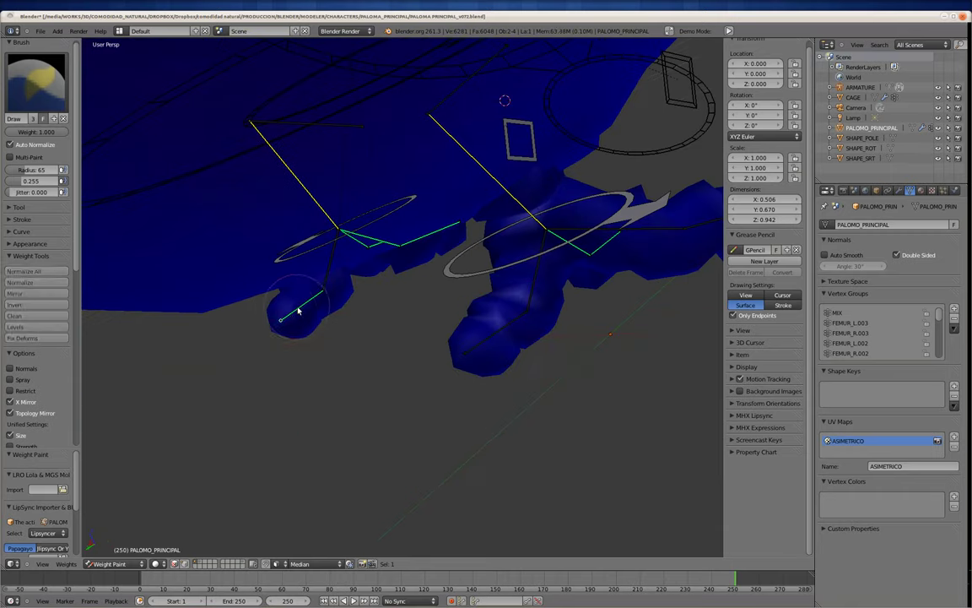
right_click(497, 331)
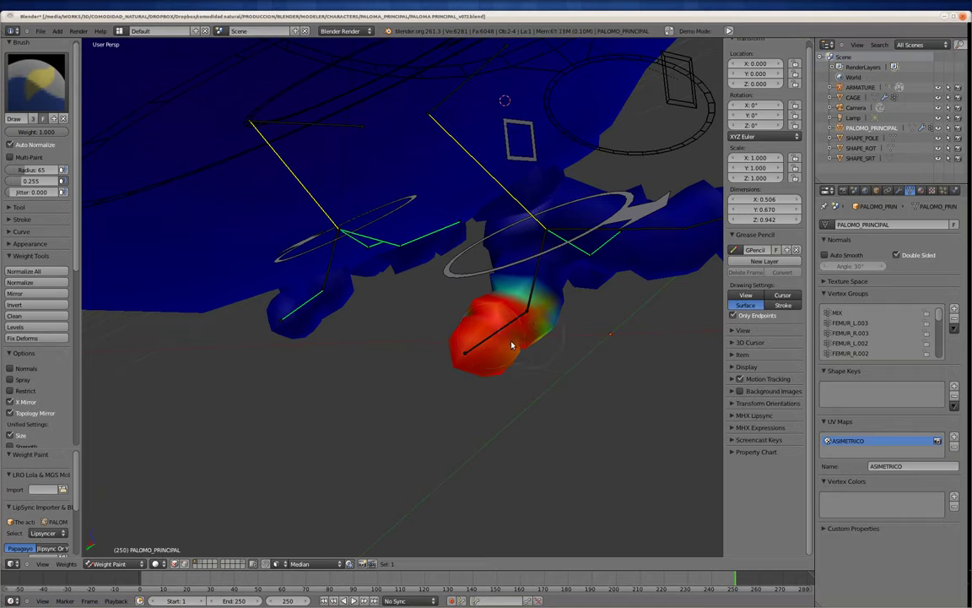
mouse_move(545, 325)
middle_down()
mouse_move(494, 228)
mouse_move(479, 354)
mouse_move(474, 325)
middle_up()
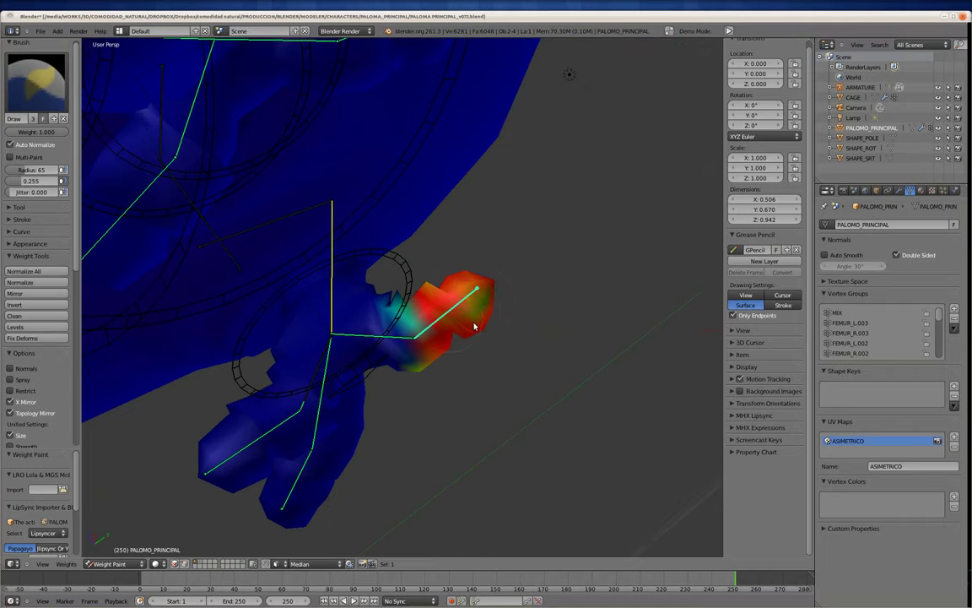
mouse_move(443, 292)
middle_down()
mouse_move(505, 263)
mouse_move(392, 243)
mouse_move(329, 311)
middle_up()
Step: Test-move a left-leg bone, enter Pose Mode, clear leg rotations, and select Bone_L.001
right_click(284, 252)
key(g)
key(Escape)
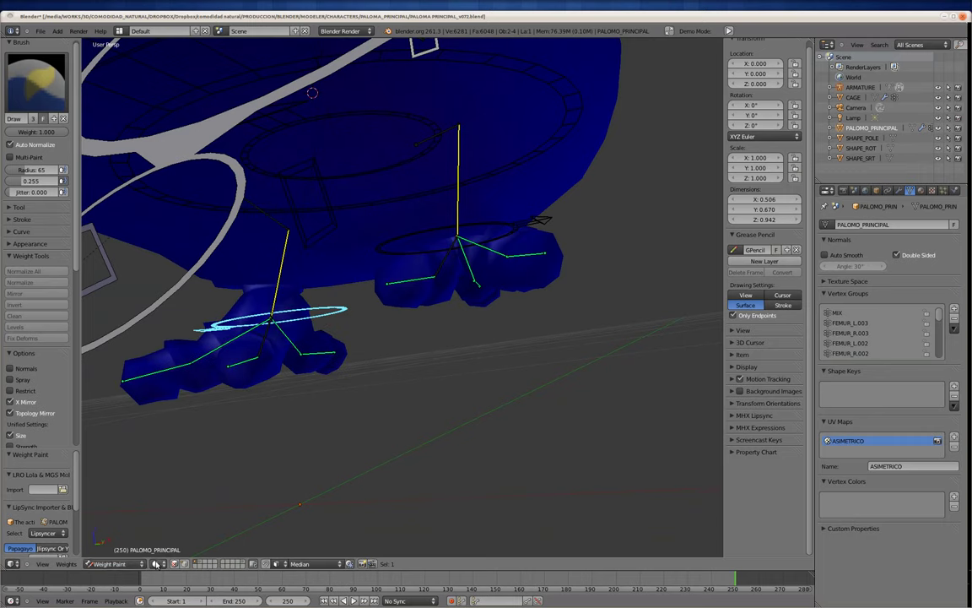
key(ctrl+Tab)
right_click(378, 324)
key(alt+r)
scroll(378, 324, down, 5)
scroll(378, 324, up, 4)
right_click(477, 283)
Step: Undo the Bone_L.001 rotation, make MIX active, and soften its weights where leg meets body
key(r)
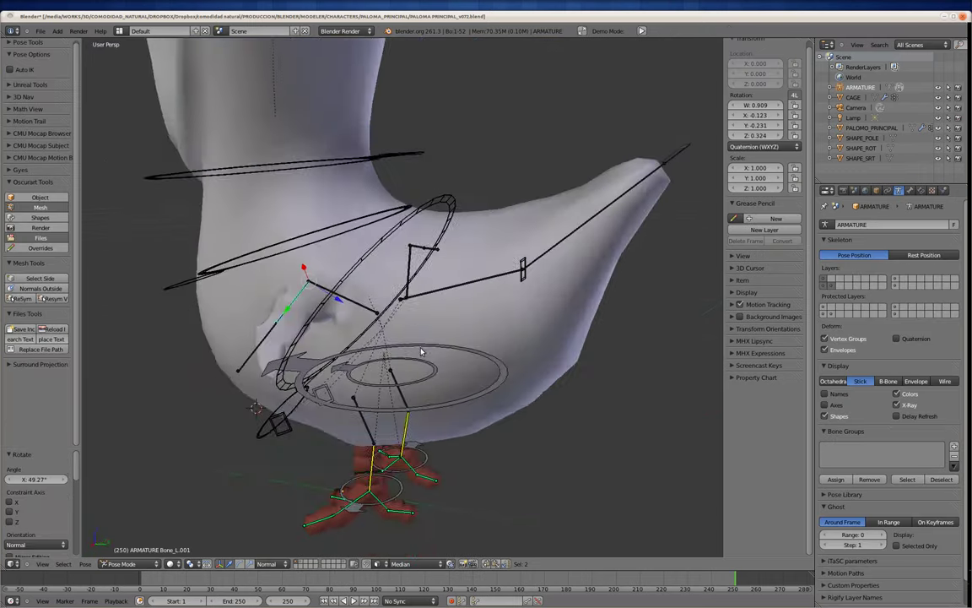
key(ctrl+z)
click(837, 313)
key(ctrl+Tab)
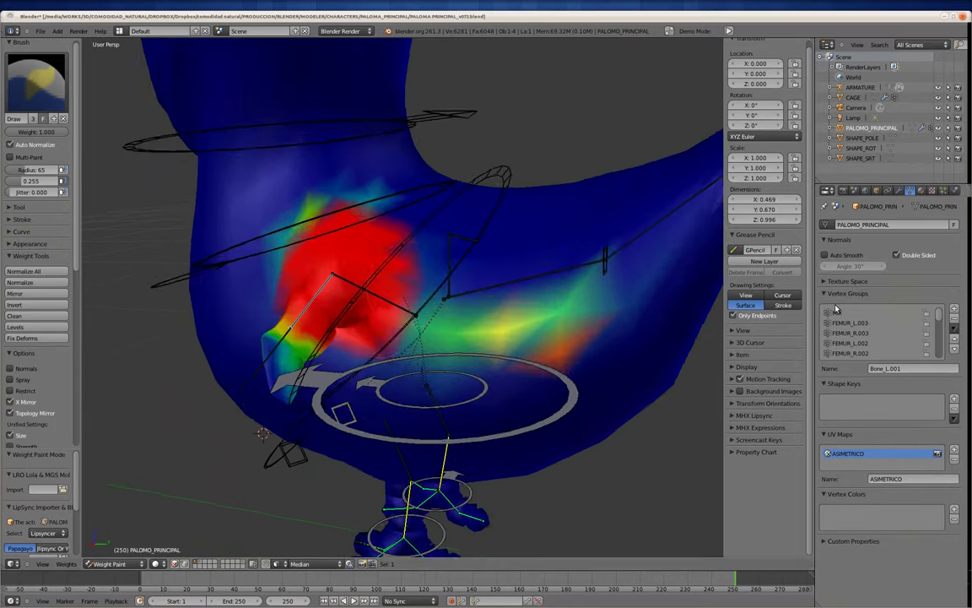
scroll(368, 273, up, 5)
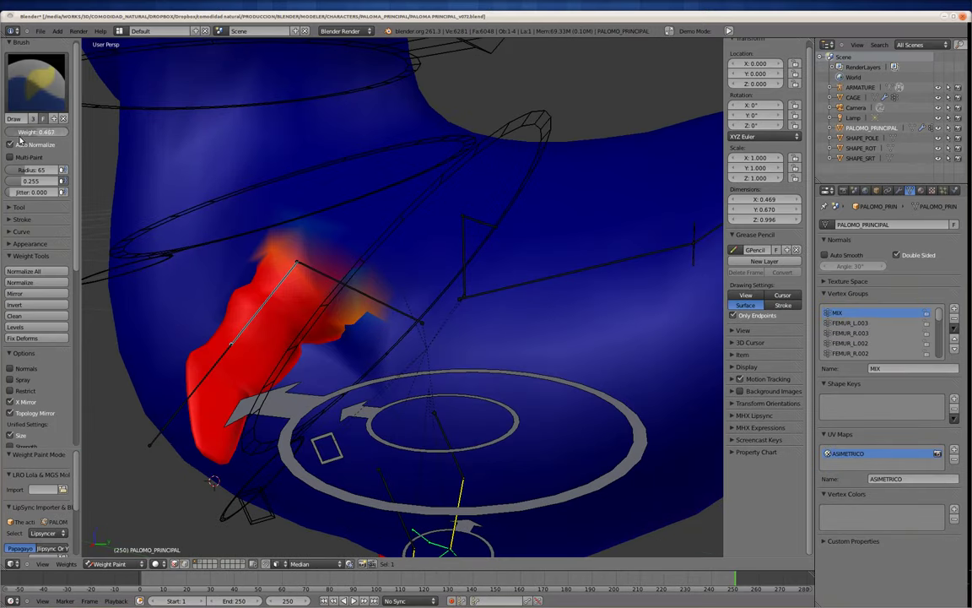
drag(340, 339, 338, 256)
Step: Bend the leg bone to check the softened joint, then return the pigeon to Object Mode
mouse_move(329, 244)
middle_down()
mouse_move(589, 423)
mouse_move(536, 295)
mouse_move(434, 243)
middle_up()
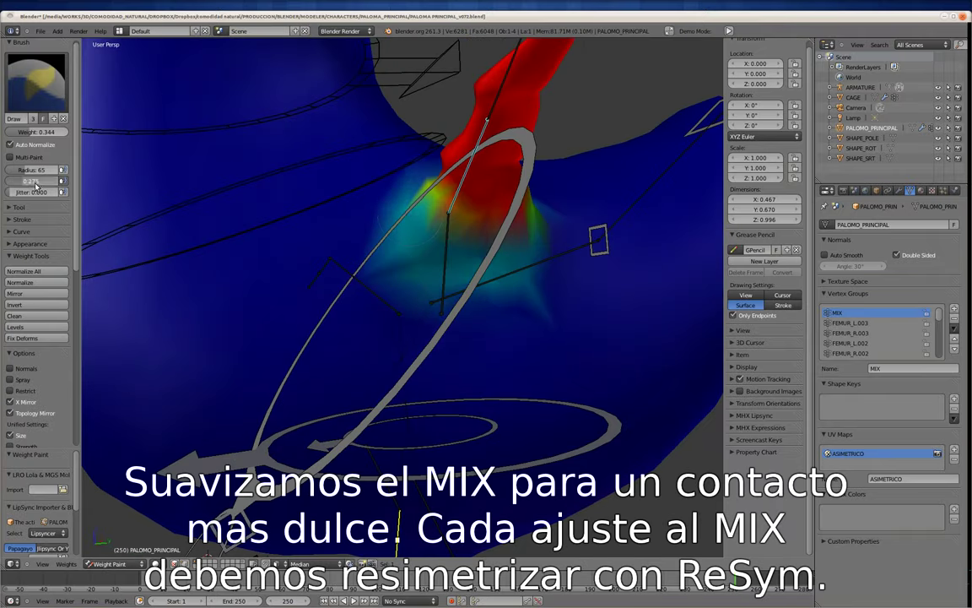
mouse_move(527, 291)
middle_down()
mouse_move(428, 301)
mouse_move(253, 354)
mouse_move(297, 336)
middle_up()
key(r)
click(364, 413)
mouse_move(365, 413)
middle_down()
mouse_move(388, 284)
mouse_move(308, 264)
middle_up()
middle_drag(362, 213, 240, 281)
middle_drag(363, 218, 376, 303)
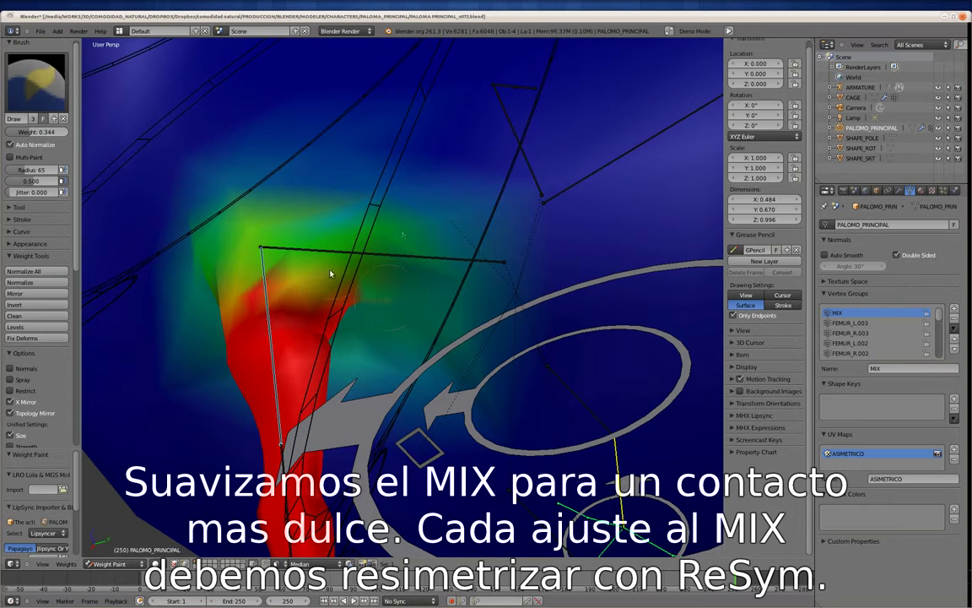
middle_drag(331, 274, 254, 338)
click(110, 563)
click(101, 509)
Step: View the pigeon's weights from the front in Weight Paint, then return to Object Mode
middle_drag(367, 268, 478, 319)
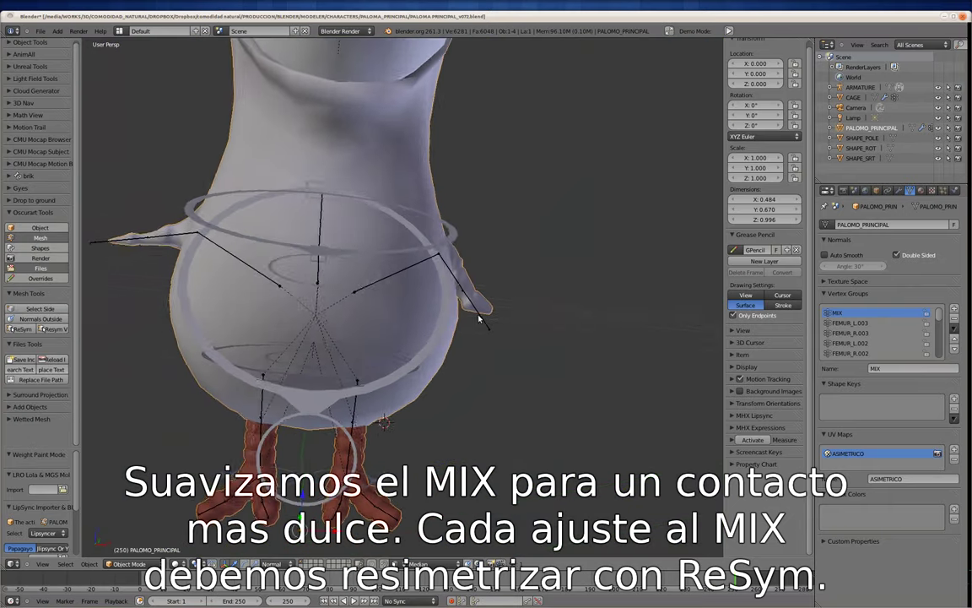
key(ctrl+Tab)
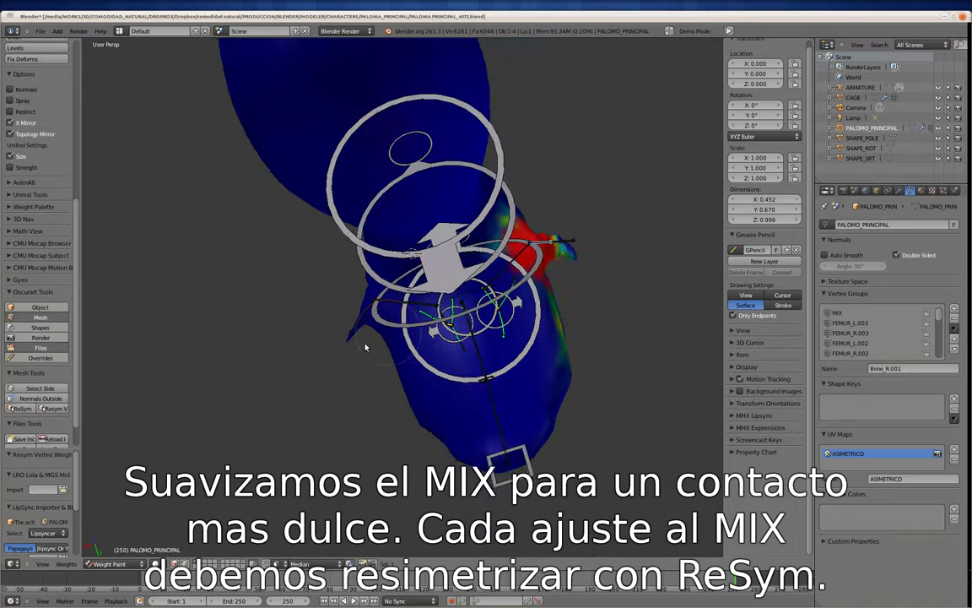
mouse_move(448, 358)
middle_down()
mouse_move(406, 406)
mouse_move(453, 394)
middle_up()
click(126, 563)
click(121, 485)
Step: Add level 2 subdivision and test-rotate the Bone_L.002 bone
mouse_move(337, 296)
middle_down()
mouse_move(405, 279)
mouse_move(467, 279)
mouse_move(376, 282)
mouse_move(426, 371)
middle_up()
key(ctrl+2)
right_click(427, 371)
key(r)
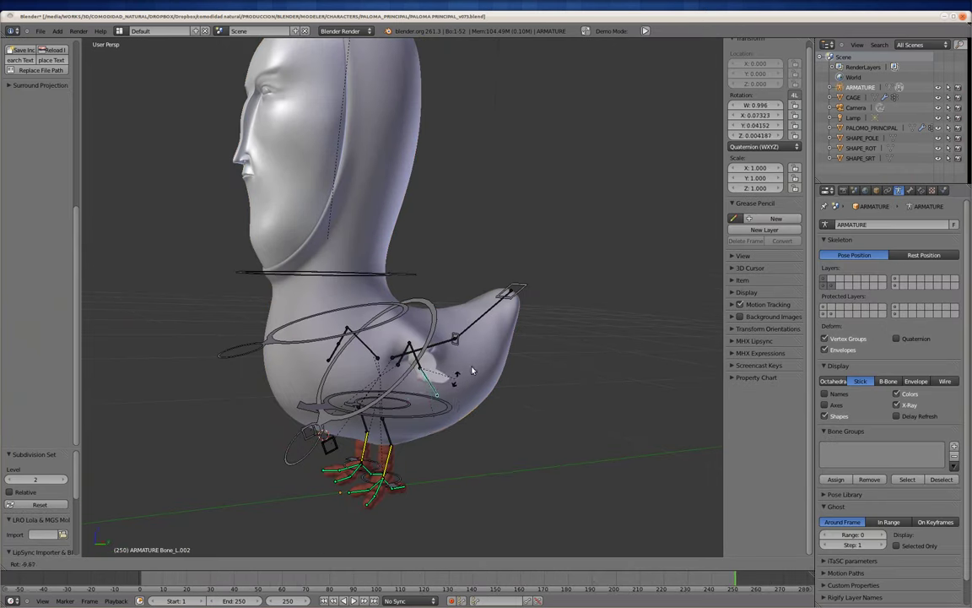
click(506, 336)
Step: Select the pigeon body mesh in Weight Paint to view the tail bone's weights
scroll(364, 382, up, 5)
shift+click(438, 372)
key(ctrl+Tab)
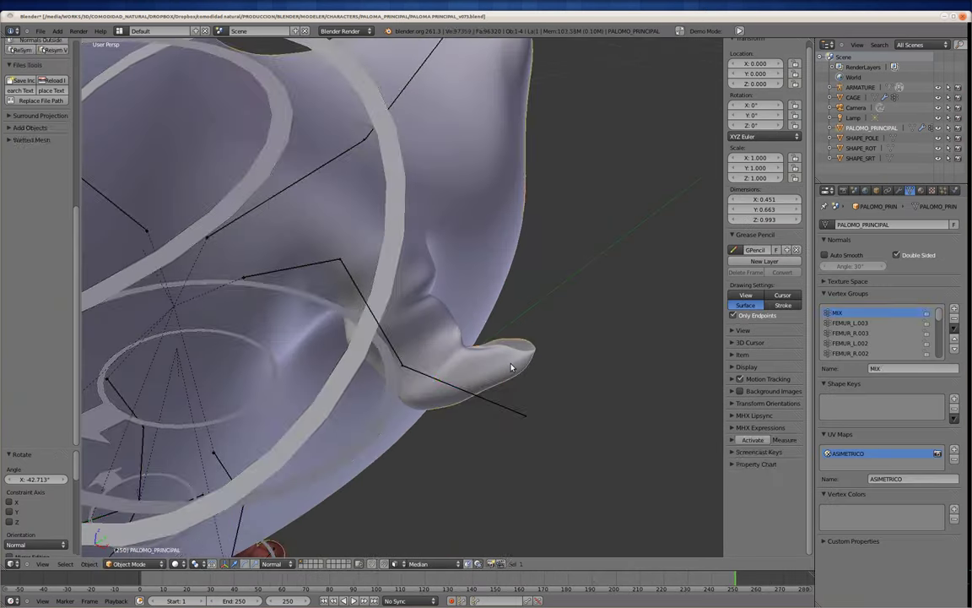
middle_drag(502, 408, 525, 385)
Step: Paint extra weight onto the pigeon's tail with the Draw brush
click(898, 191)
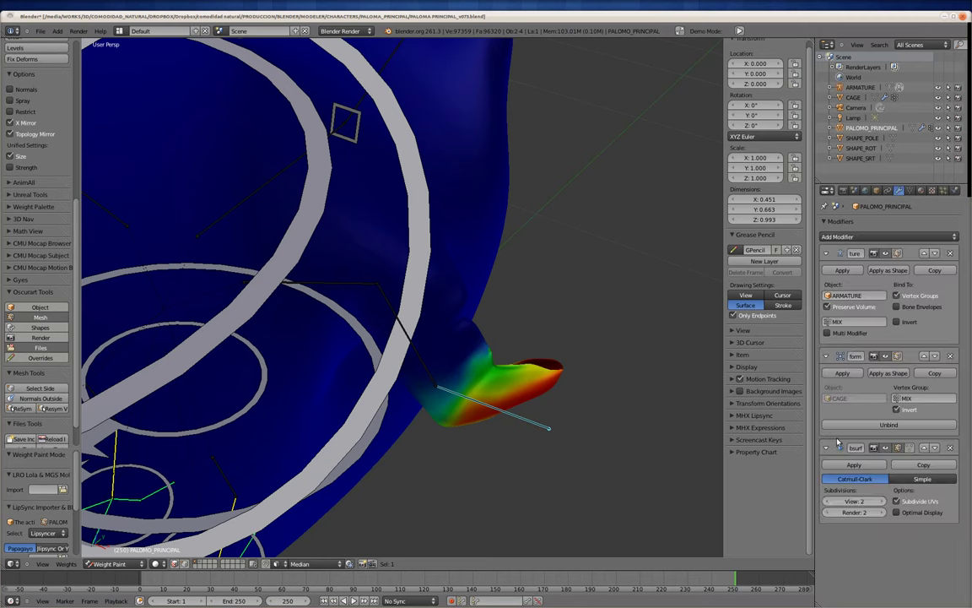
click(541, 369)
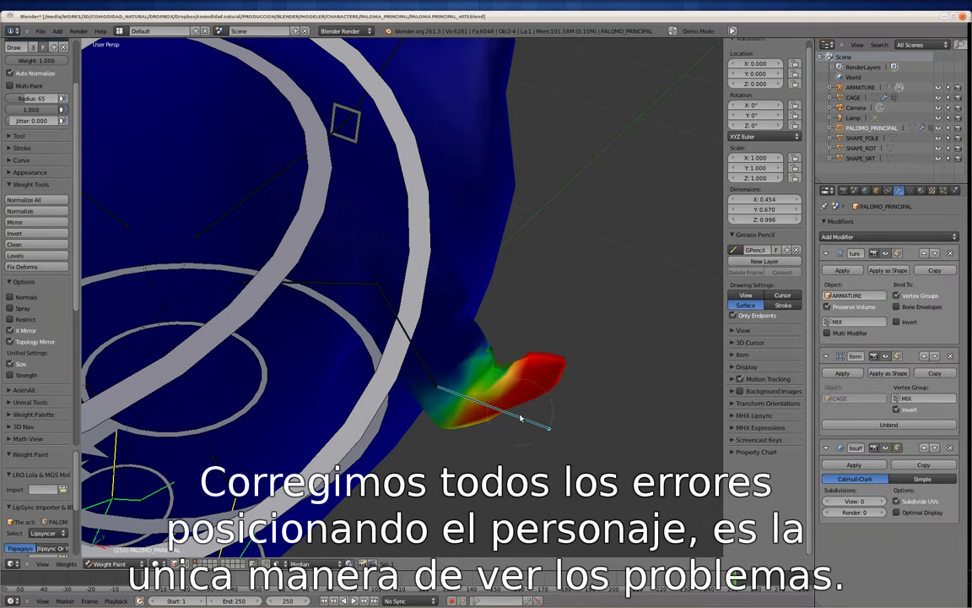
mouse_move(540, 351)
middle_down()
mouse_move(280, 339)
mouse_move(425, 332)
mouse_move(449, 284)
mouse_move(321, 347)
mouse_move(391, 415)
middle_up()
Step: Inspect the upper and lower tail bones' weights while orbiting around the painted tail
right_click(425, 333)
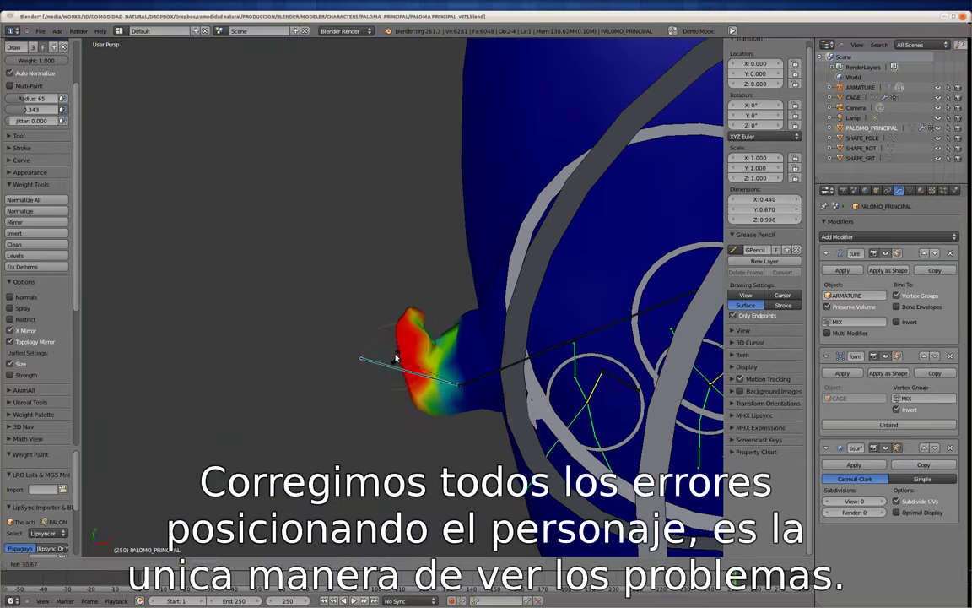
middle_drag(426, 317, 497, 223)
scroll(417, 318, up, 2)
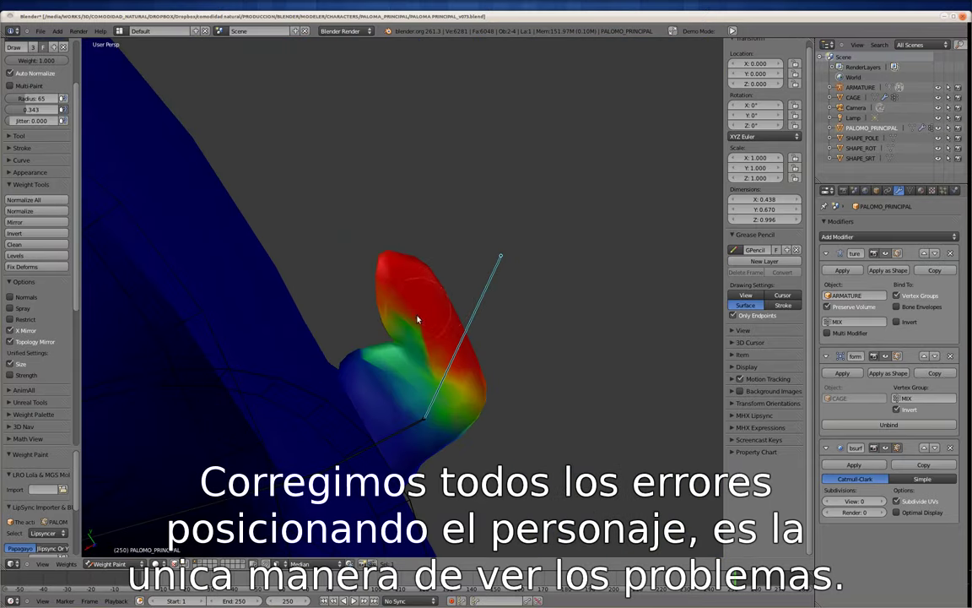
right_click(386, 381)
mouse_move(440, 428)
middle_down()
mouse_move(186, 368)
mouse_move(408, 233)
mouse_move(439, 311)
mouse_move(470, 310)
middle_up()
mouse_move(385, 305)
middle_down()
mouse_move(306, 323)
mouse_move(417, 299)
middle_up()
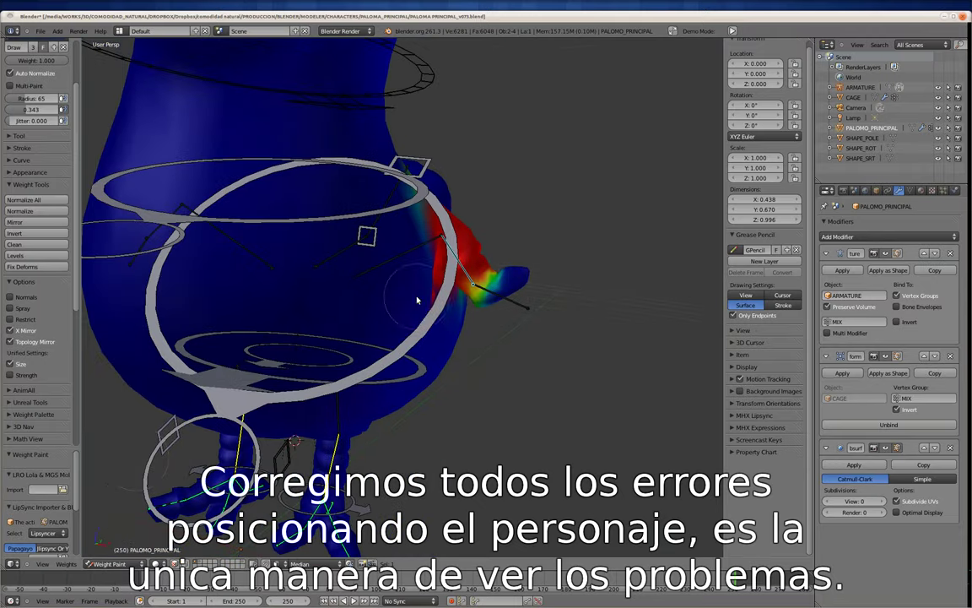
middle_drag(108, 568, 361, 352)
Step: Switch the armature to Pose Mode with all bones selected and view the legs from below
key(ctrl+Tab)
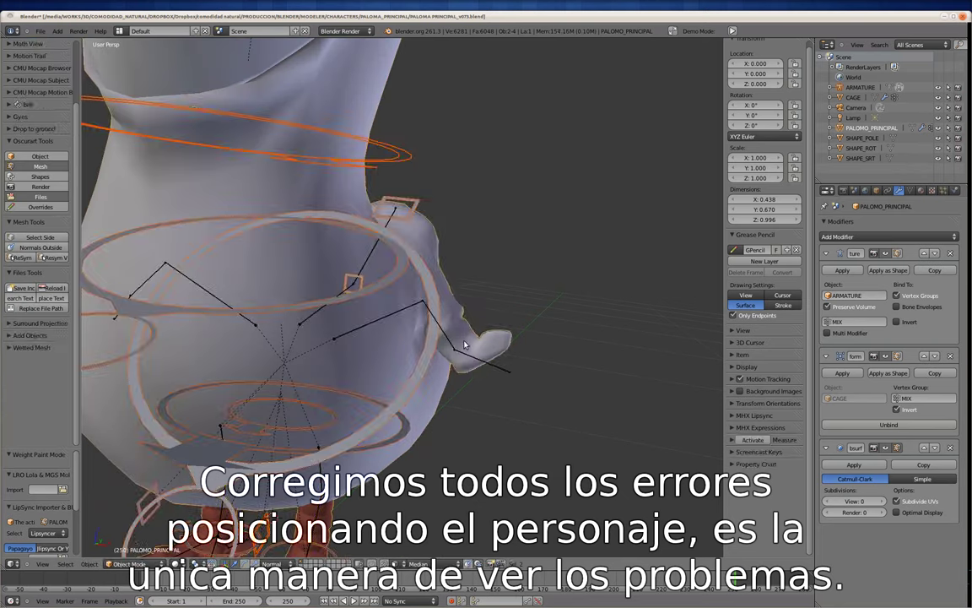
key(ctrl+Tab)
key(a)
middle_drag(457, 322, 480, 411)
key(g)
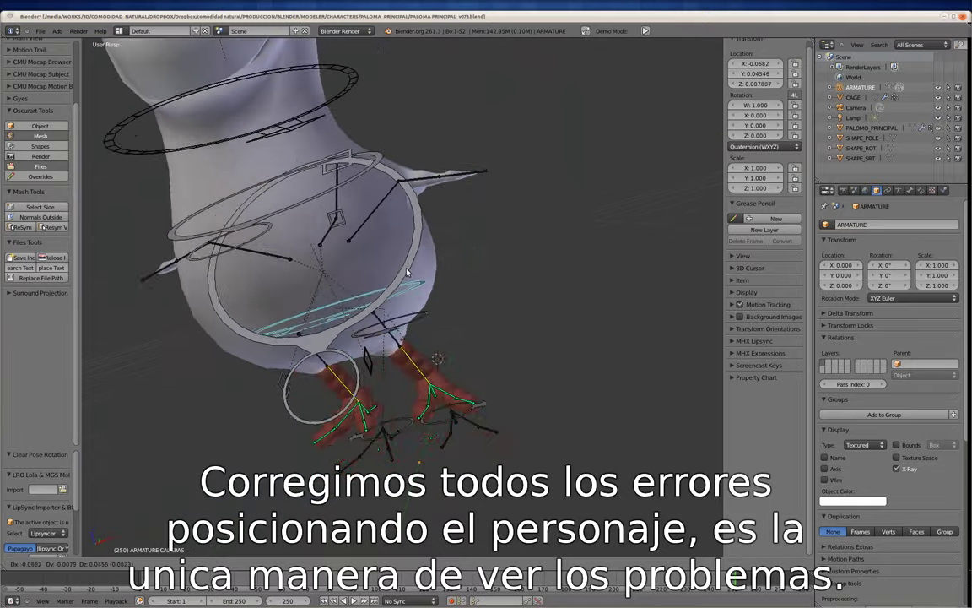
key(Escape)
scroll(423, 369, down, 5)
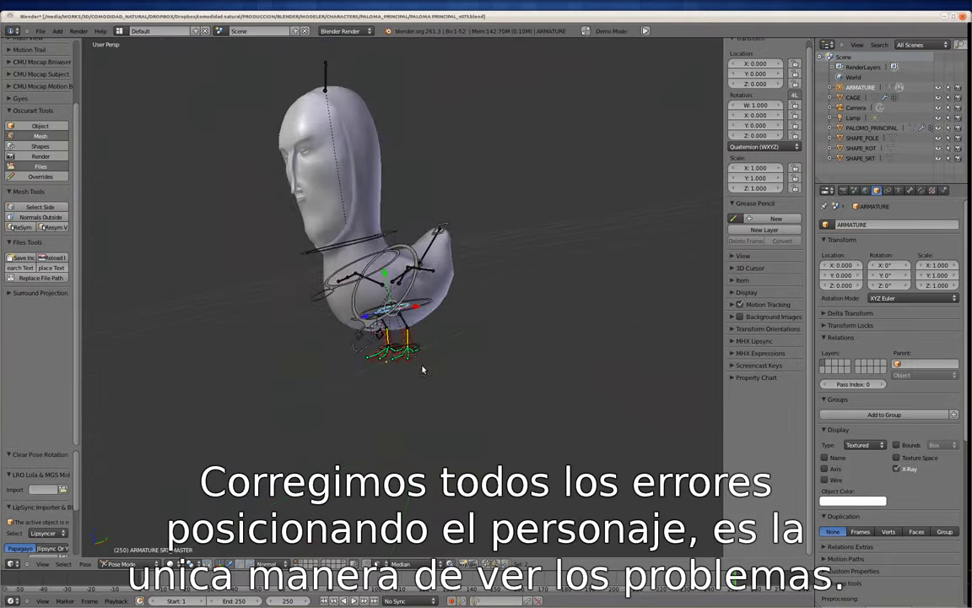
middle_drag(471, 332, 397, 372)
scroll(397, 371, up, 5)
Step: Move the foot bones to expose the legs sinking into the body, then select a femur bone
key(g)
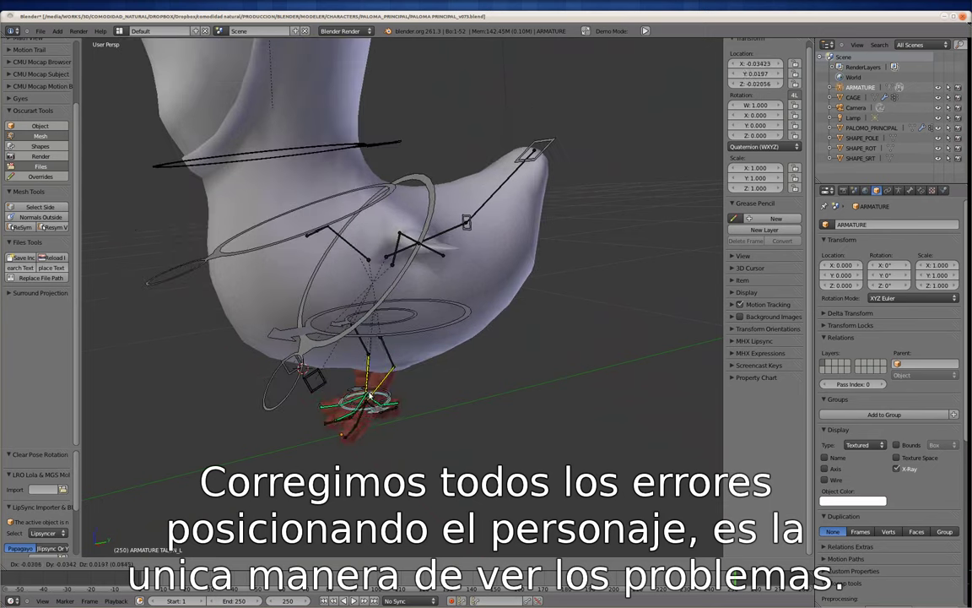
click(423, 379)
key(g)
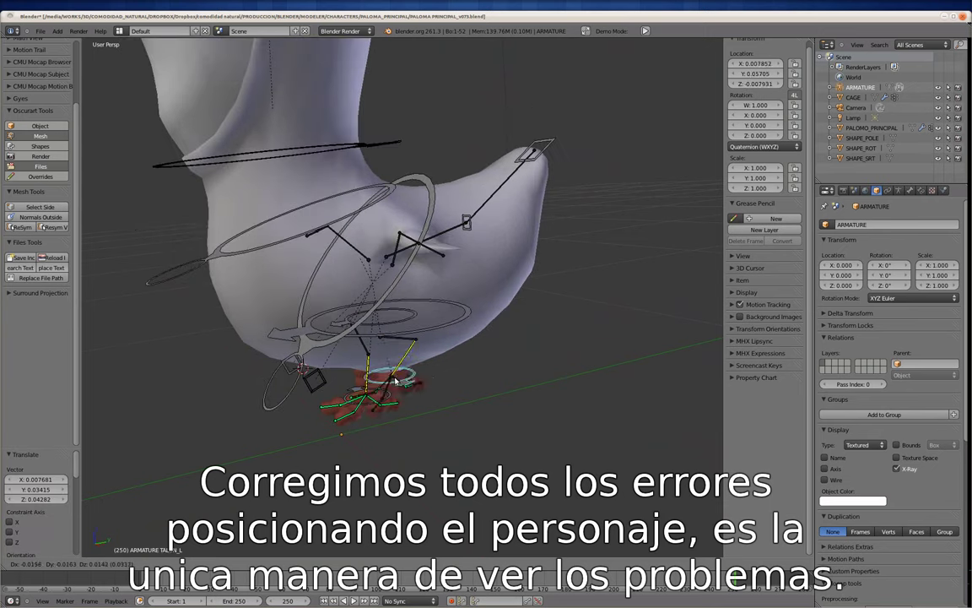
click(383, 392)
scroll(384, 428, up, 3)
right_click(390, 452)
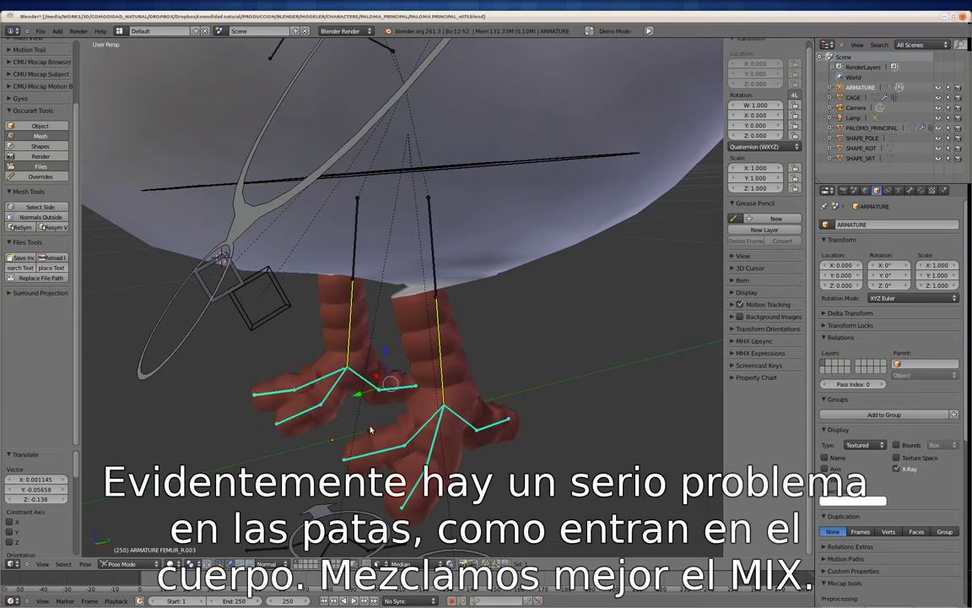
key(m)
click(473, 448)
middle_drag(473, 447, 452, 394)
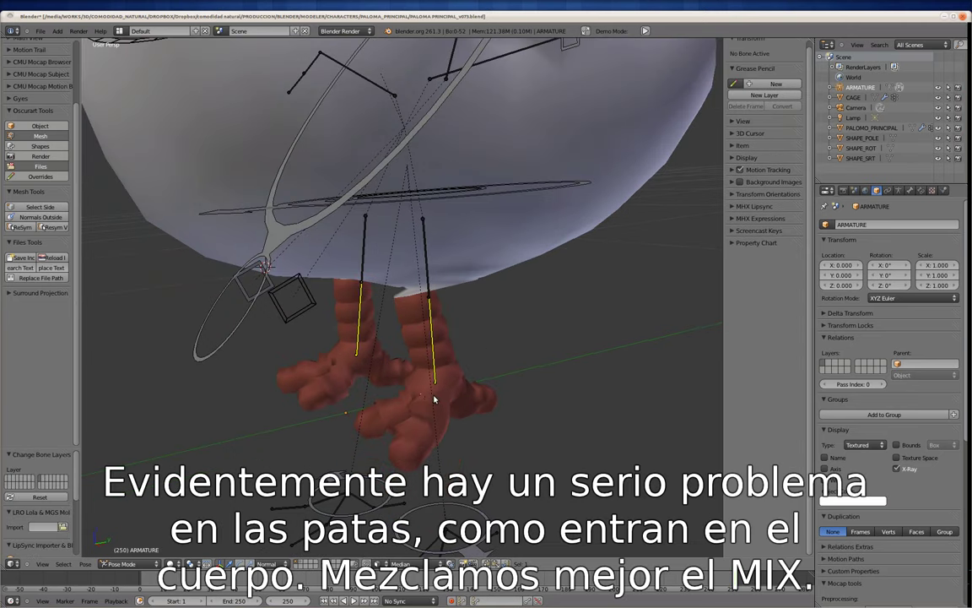
Step: Select all the bones and clear their rotations with Alt+R
right_click(432, 376)
key(alt+a)
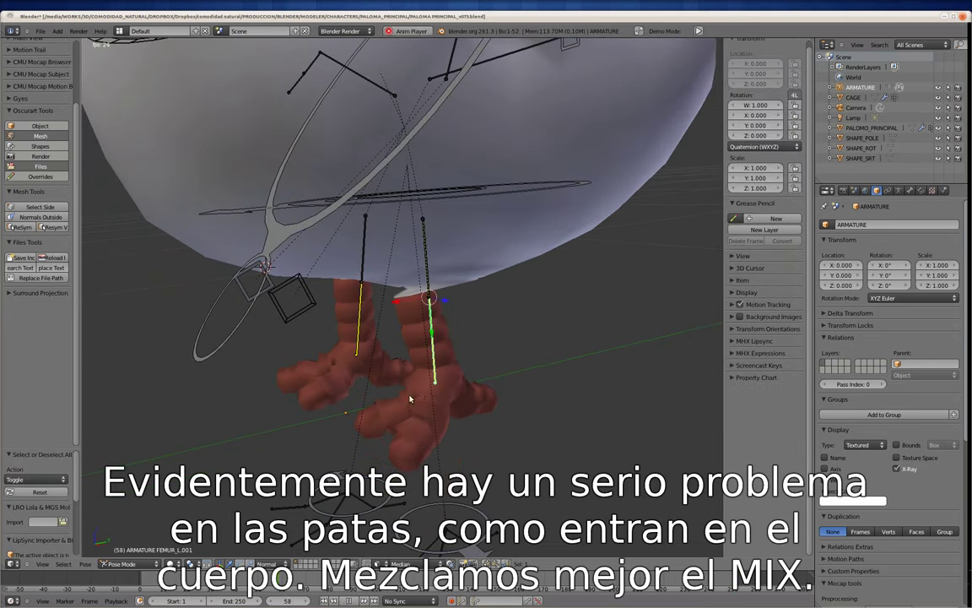
key(a)
key(alt+r)
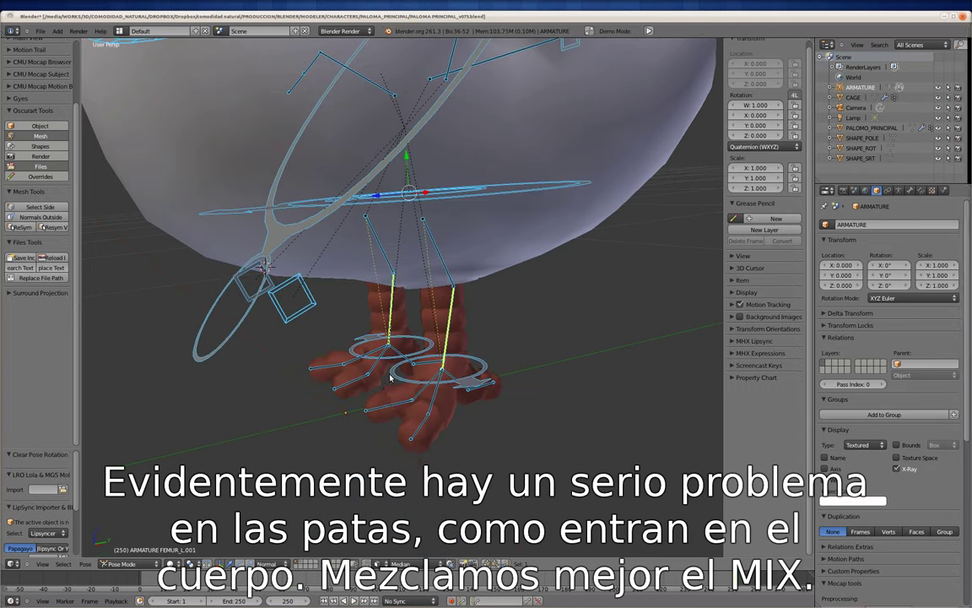
key(g)
key(Escape)
Step: Move the left foot bone again to check how the legs deform
shift+middle_drag(499, 247, 499, 395)
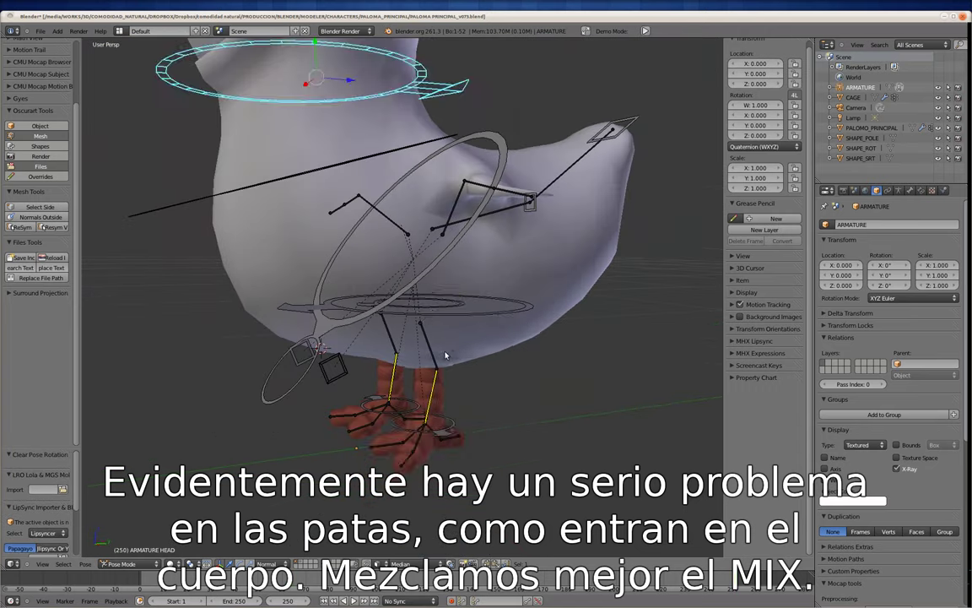
right_click(498, 393)
key(g)
click(443, 452)
scroll(443, 451, up, 3)
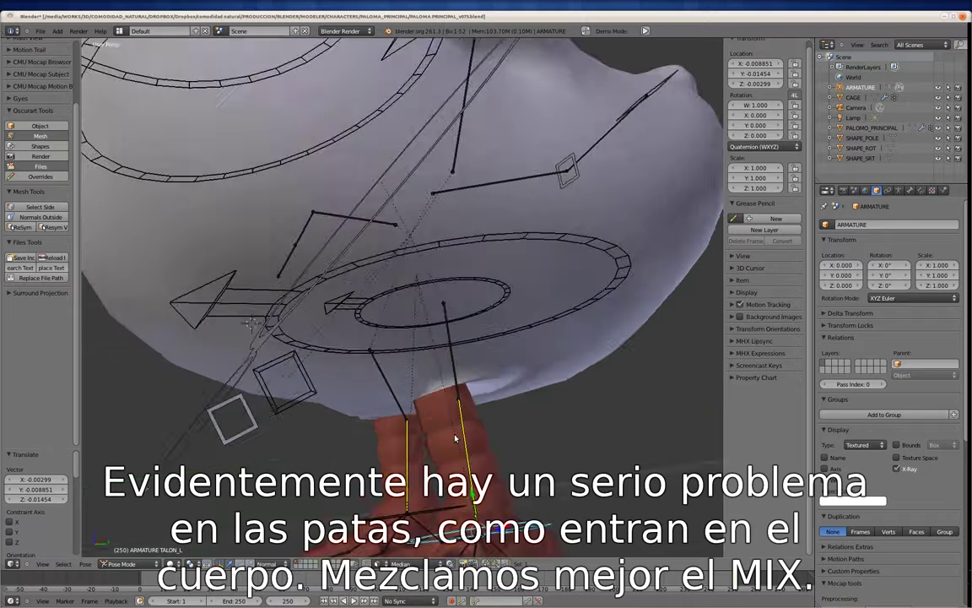
middle_drag(443, 451, 506, 416)
key(g)
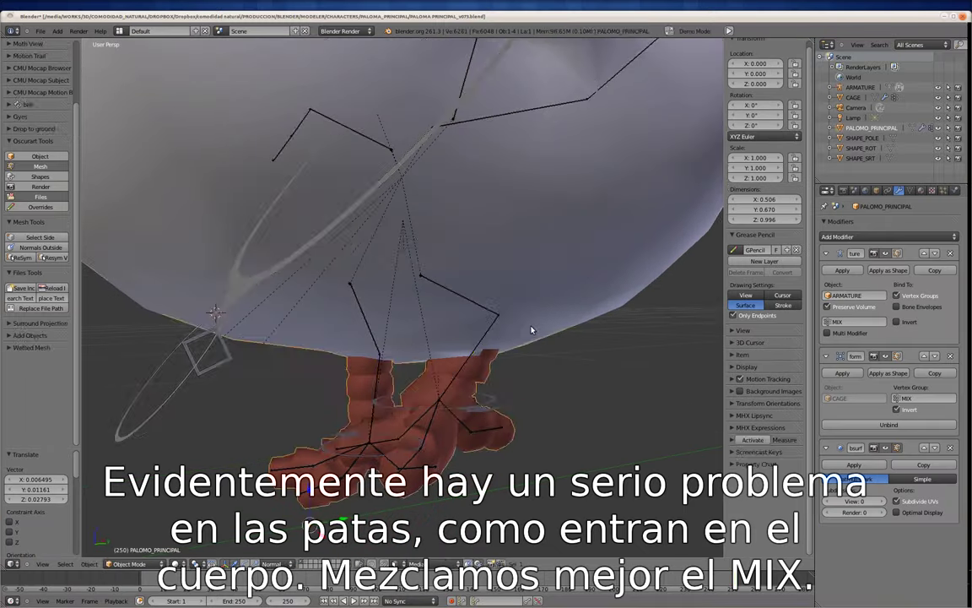
Step: Select the pigeon body mesh in Weight Paint mode and show its vertex groups
shift+right_click(529, 329)
key(ctrl+Tab)
click(910, 190)
Step: Display the MIX group's weights, showing full red on both legs
click(837, 312)
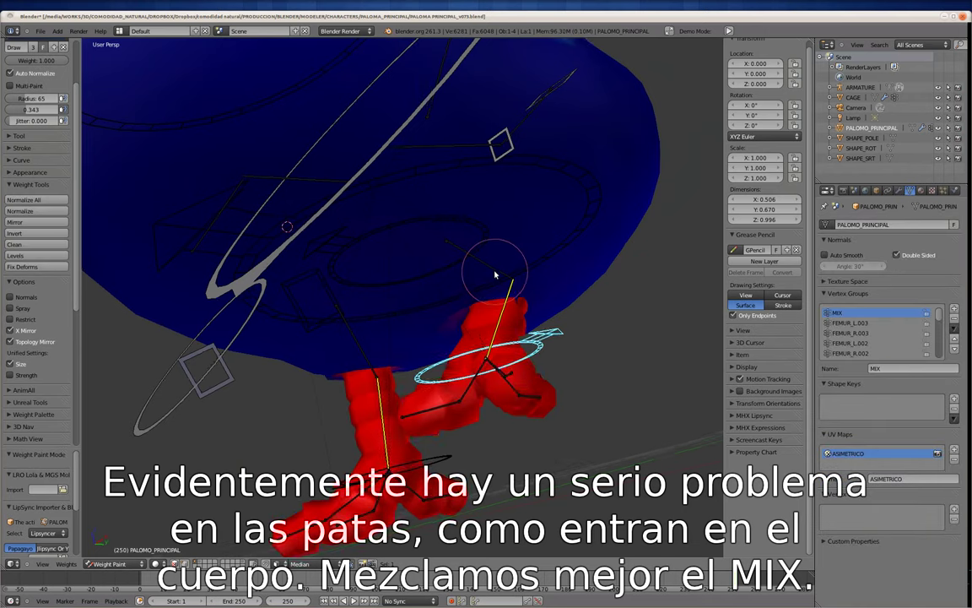
scroll(59, 210, up, 3)
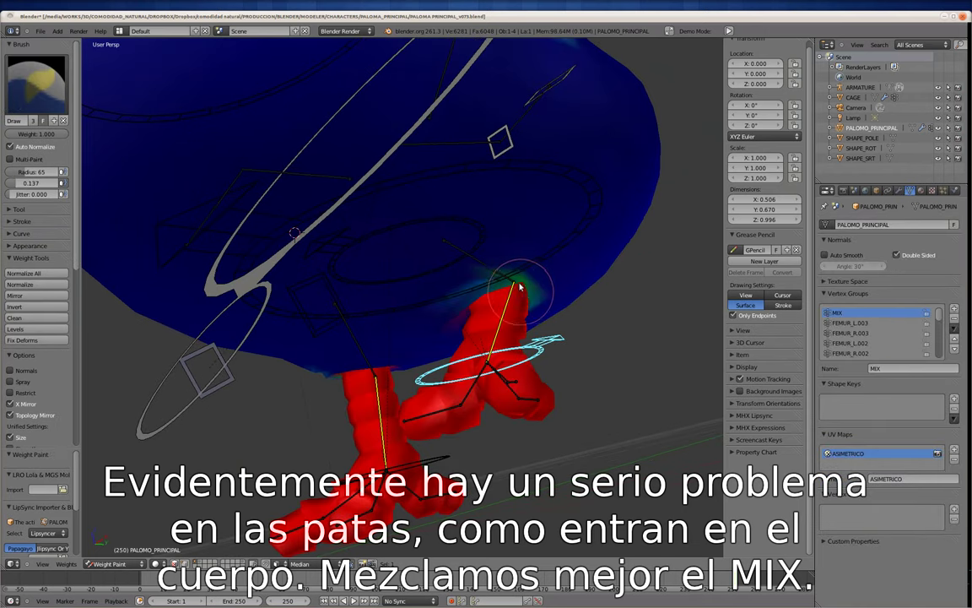
mouse_move(452, 310)
middle_down()
mouse_move(476, 276)
mouse_move(408, 306)
middle_up()
mouse_move(448, 271)
middle_down()
mouse_move(426, 287)
mouse_move(445, 289)
mouse_move(460, 264)
mouse_move(460, 285)
mouse_move(462, 268)
mouse_move(346, 404)
middle_up()
Step: Move a leg bone twice to test deformation, undoing and redoing the move
key(g)
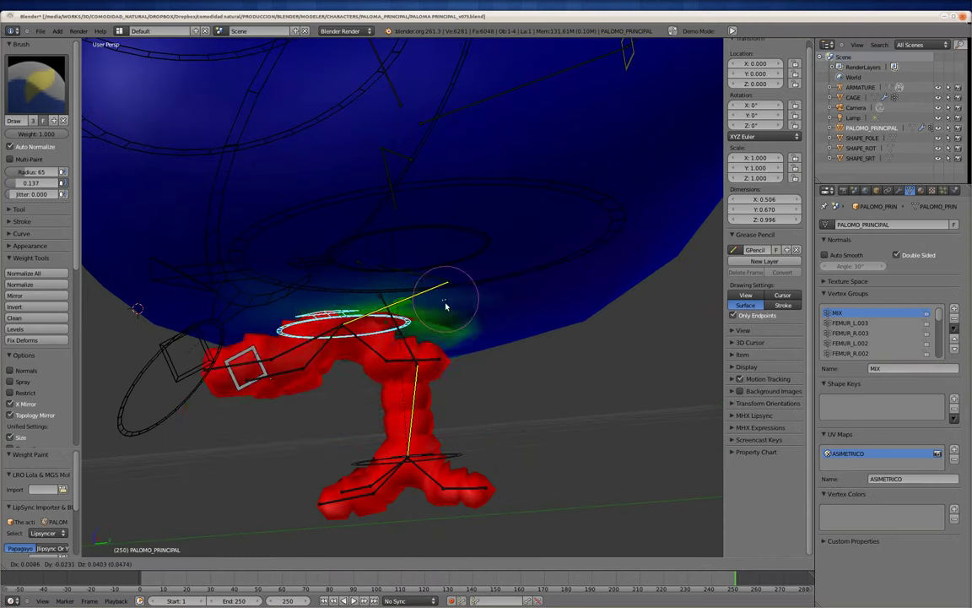
click(423, 318)
middle_drag(438, 319, 503, 228)
key(g)
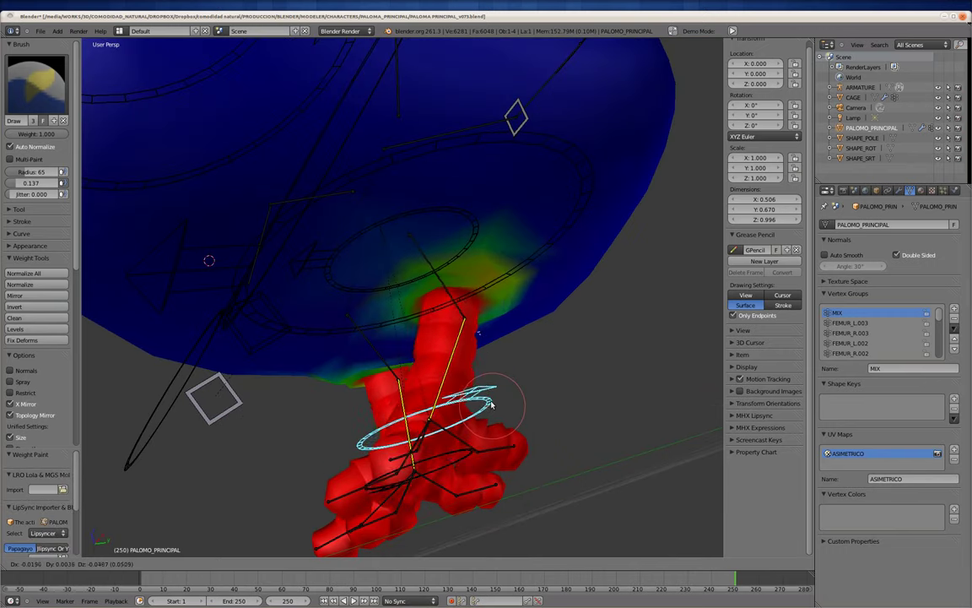
click(496, 285)
key(ctrl+z)
key(ctrl+shift+z)
key(ctrl+z)
key(ctrl+shift+z)
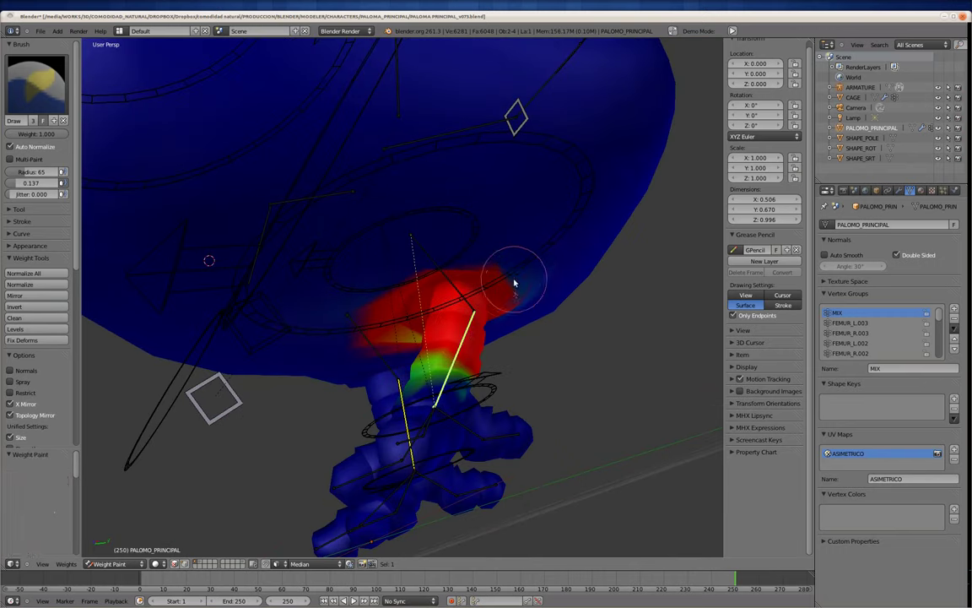
Step: Spread the femur weight up into the body and orbit around the legs to check the blend
middle_drag(513, 282, 473, 270)
mouse_move(519, 254)
mouse_down()
mouse_move(412, 281)
mouse_move(429, 189)
mouse_move(376, 280)
mouse_up()
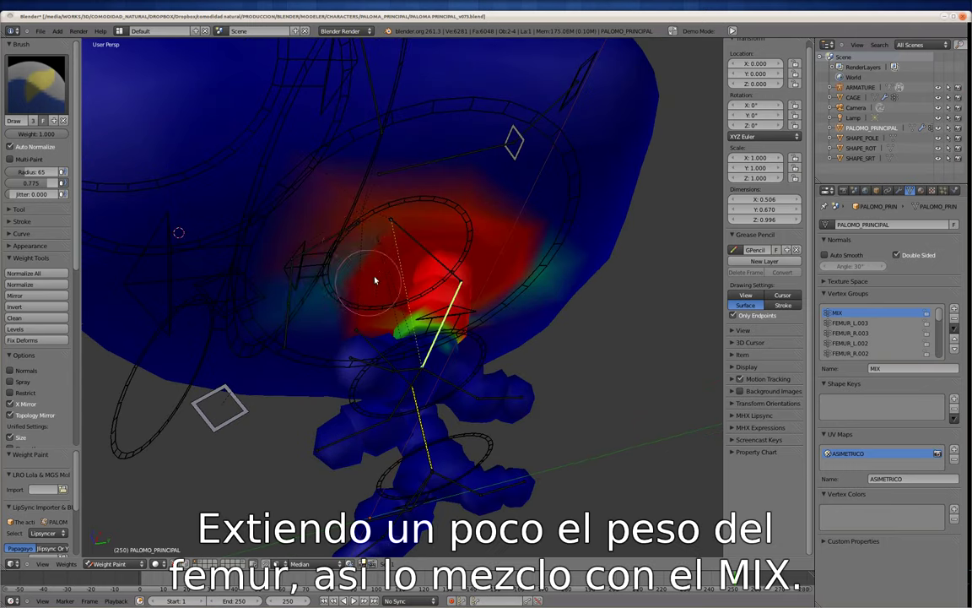
mouse_move(415, 201)
middle_down()
mouse_move(411, 287)
mouse_move(343, 159)
mouse_move(330, 232)
mouse_move(454, 384)
mouse_move(503, 319)
middle_up()
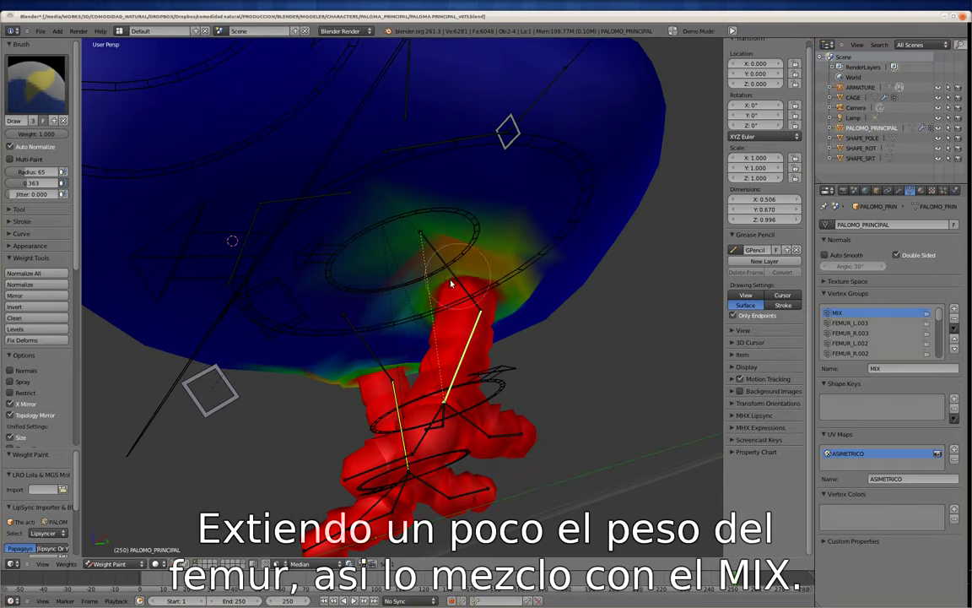
middle_drag(403, 197, 457, 266)
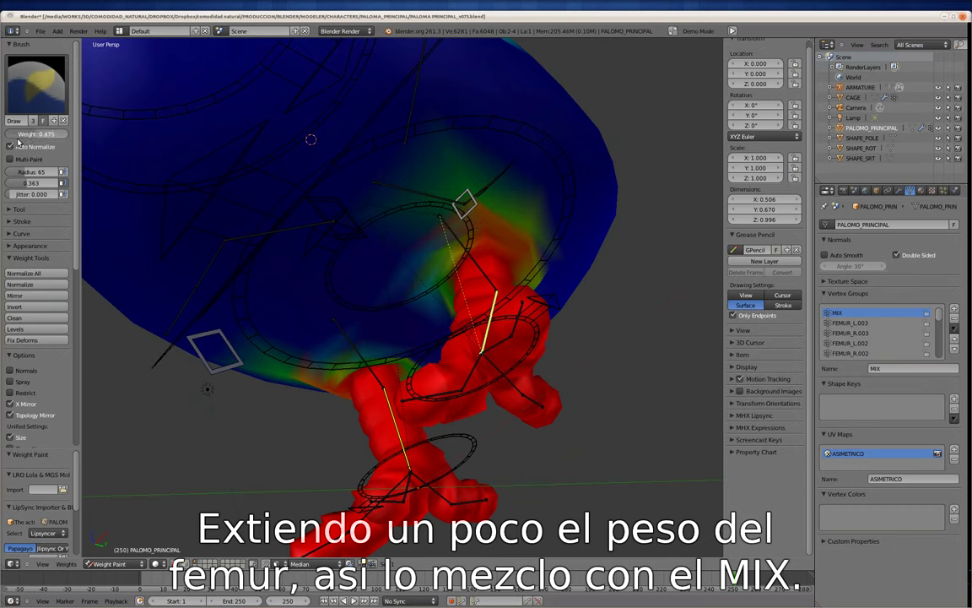
mouse_move(465, 192)
middle_down()
mouse_move(386, 217)
mouse_move(462, 254)
mouse_move(421, 276)
mouse_move(524, 188)
middle_up()
scroll(524, 188, up, 4)
mouse_move(466, 119)
middle_down()
mouse_move(423, 235)
mouse_move(360, 195)
mouse_move(373, 215)
mouse_move(371, 265)
mouse_move(408, 239)
middle_up()
scroll(359, 195, down, 3)
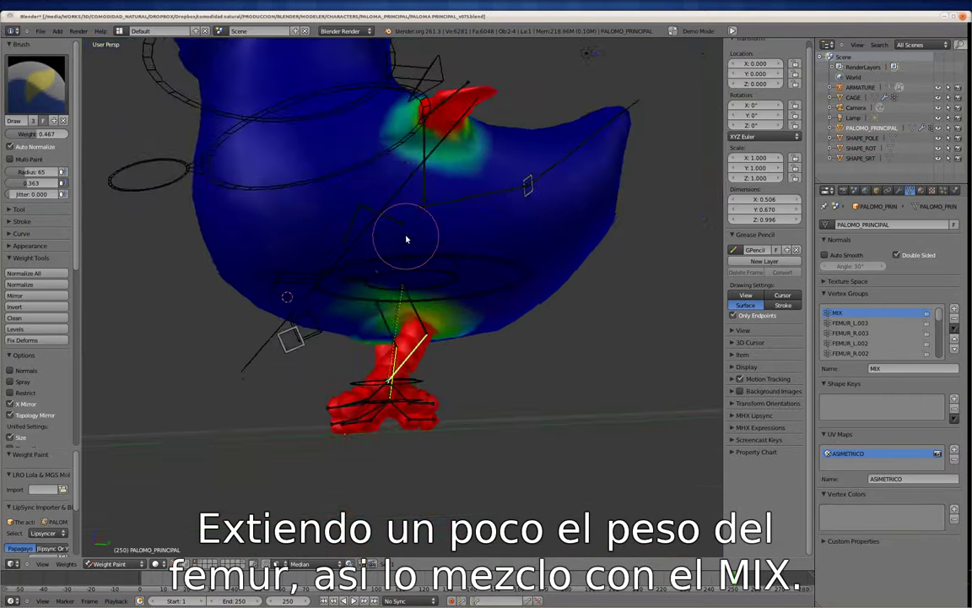
scroll(389, 245, up, 3)
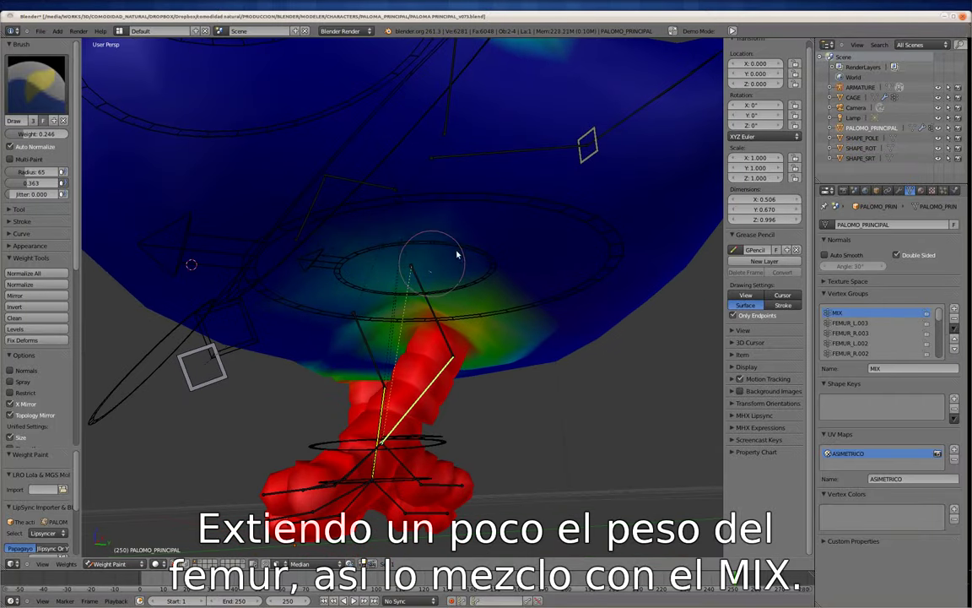
click(126, 553)
Step: Test-move a leg bone, then clear every bone's location back to zero with Alt+G
key(g)
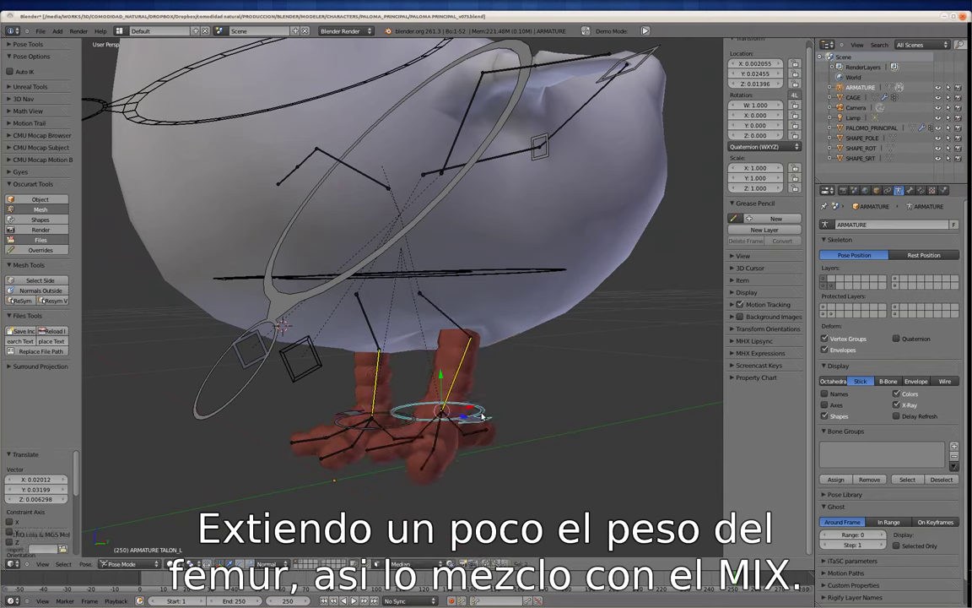
middle_drag(346, 445, 447, 428)
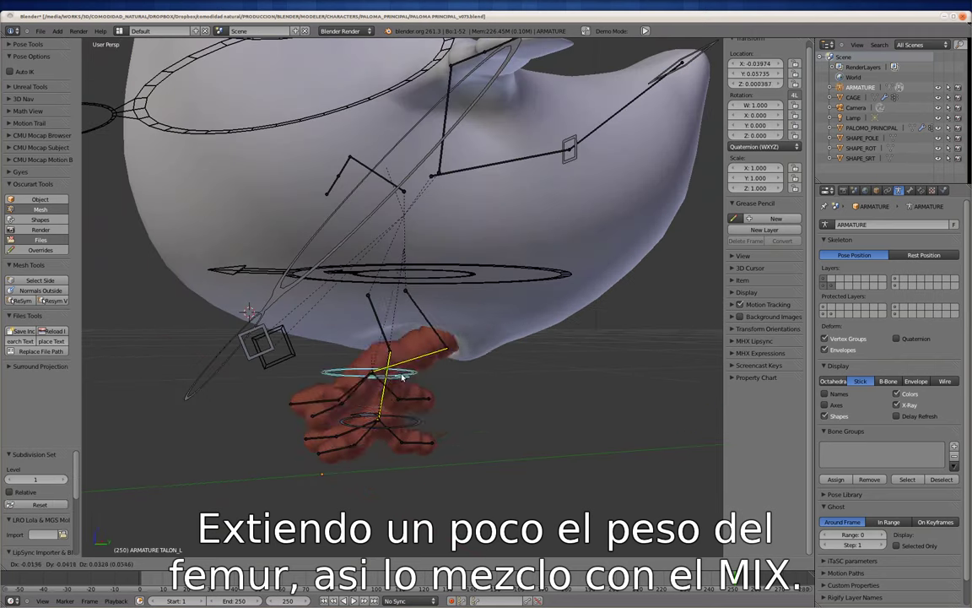
right_click(402, 364)
mouse_move(402, 364)
middle_down()
mouse_move(422, 320)
mouse_move(448, 422)
middle_up()
key(a)
key(alt+g)
Step: Test the foot control and toe bones, including D2_1_L, then select the pigeon body mesh
right_click(448, 443)
key(g)
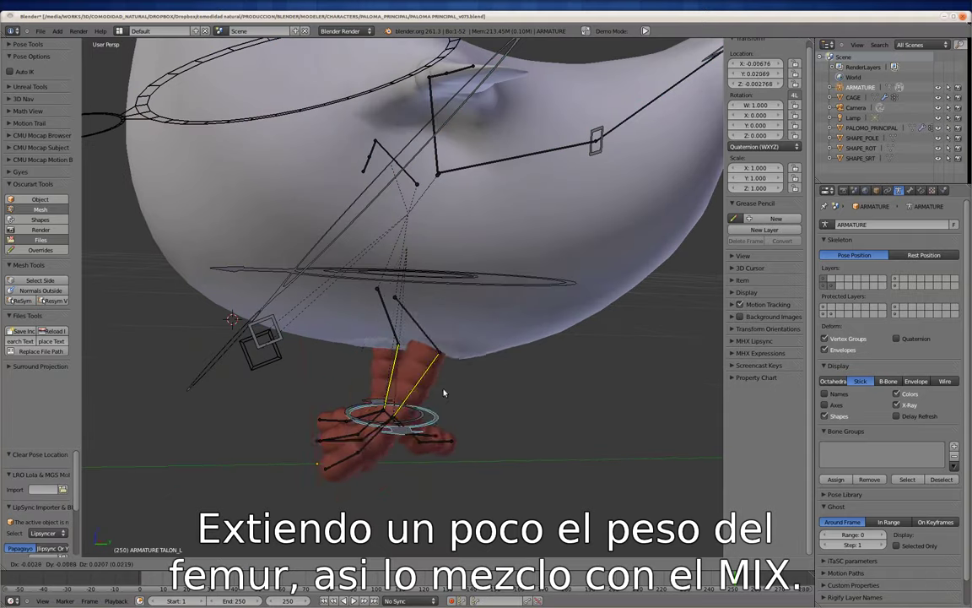
right_click(472, 430)
right_click(356, 479)
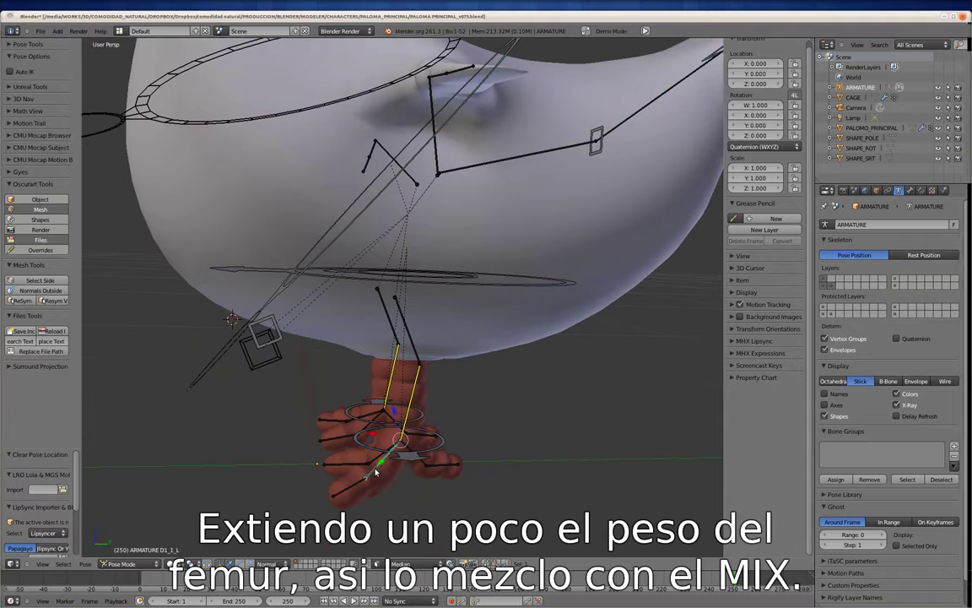
mouse_move(403, 458)
middle_down()
mouse_move(504, 445)
mouse_move(558, 389)
middle_up()
right_click(504, 445)
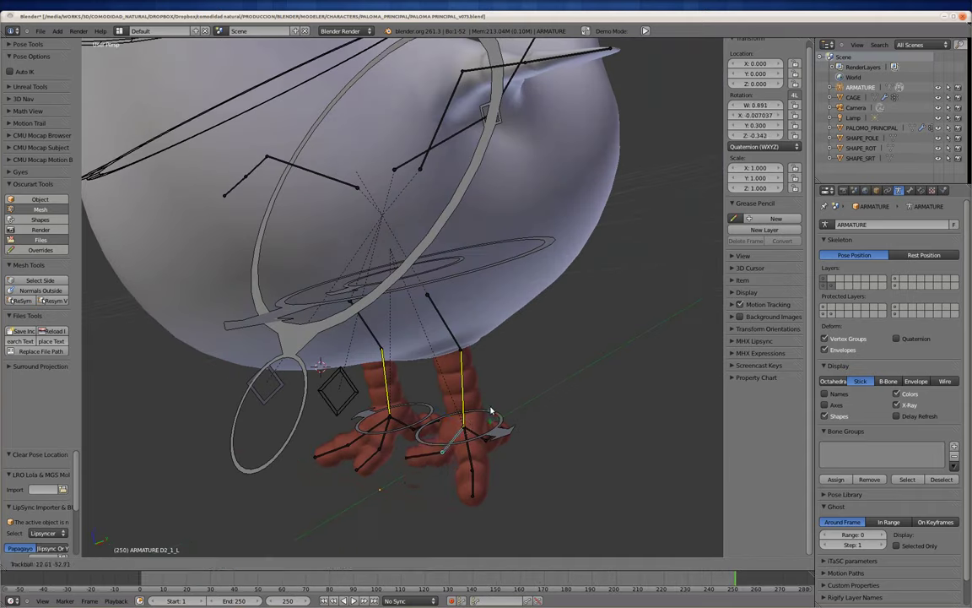
middle_drag(491, 410, 407, 399)
scroll(406, 399, up, 3)
scroll(439, 454, up, 1)
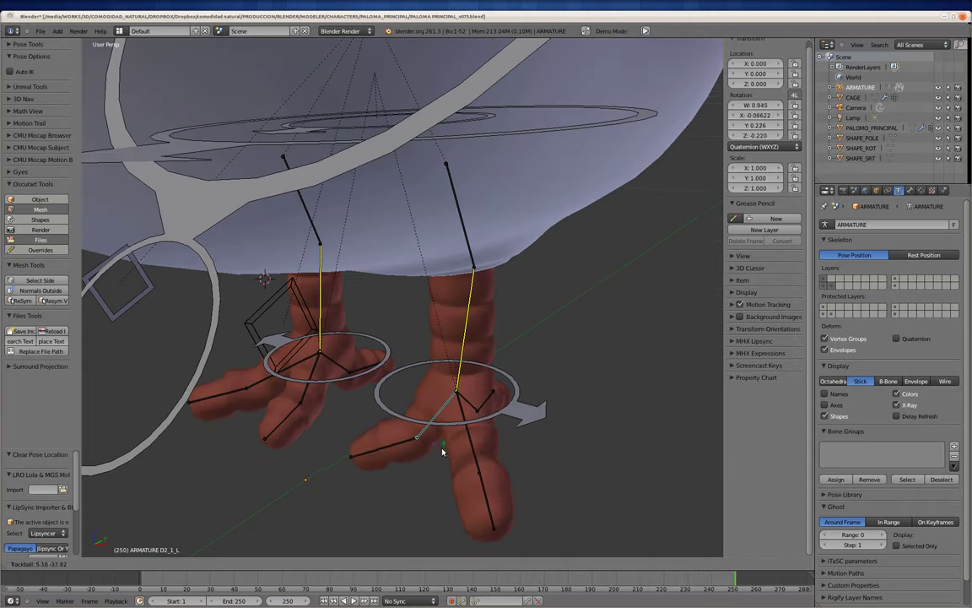
shift+right_click(494, 445)
Step: Toggle the mesh between Edit and Object Mode, then reselect the pigeon body mesh
key(ctrl+Tab)
middle_drag(451, 397, 419, 412)
key(Tab)
key(ctrl+Tab)
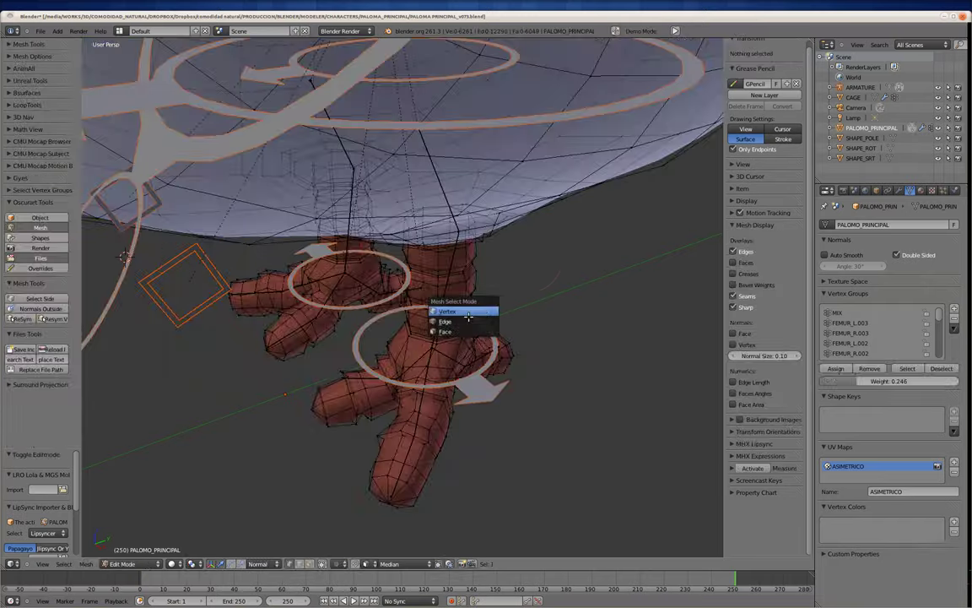
key(Tab)
right_click(432, 349)
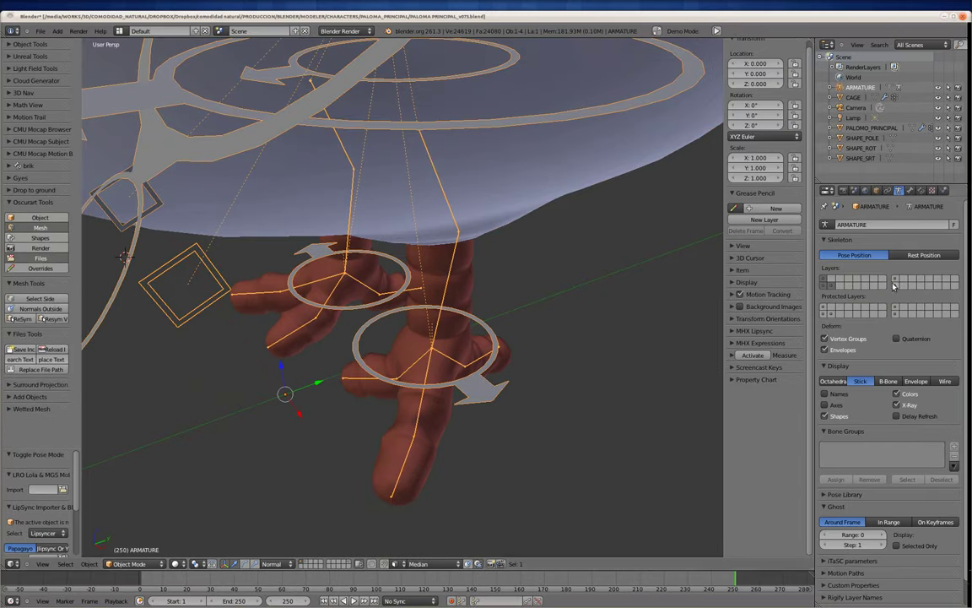
shift+right_click(427, 397)
Step: Paint weight onto the lower toe, then put the armature back in Pose Mode
key(ctrl+Tab)
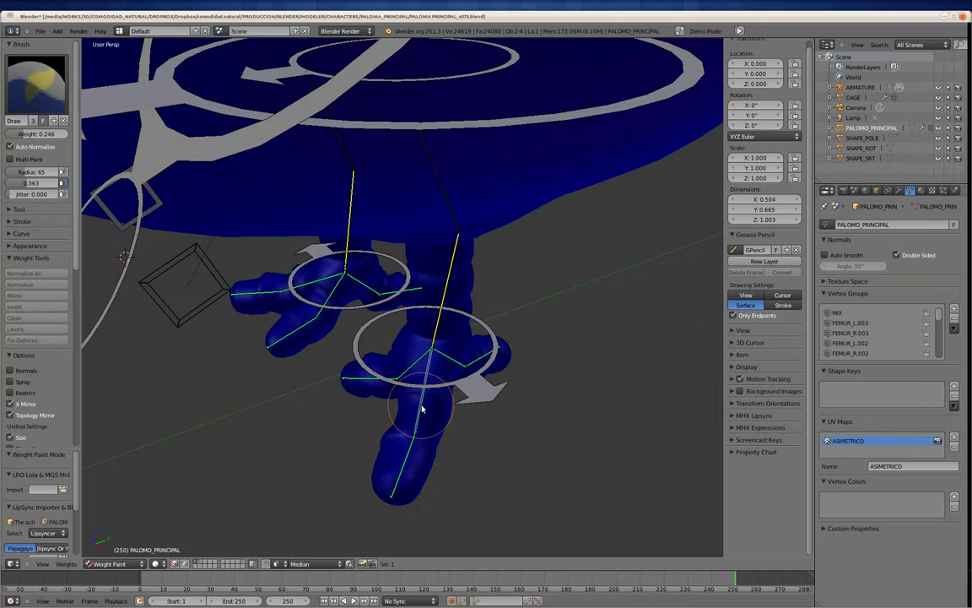
middle_drag(423, 406, 381, 433)
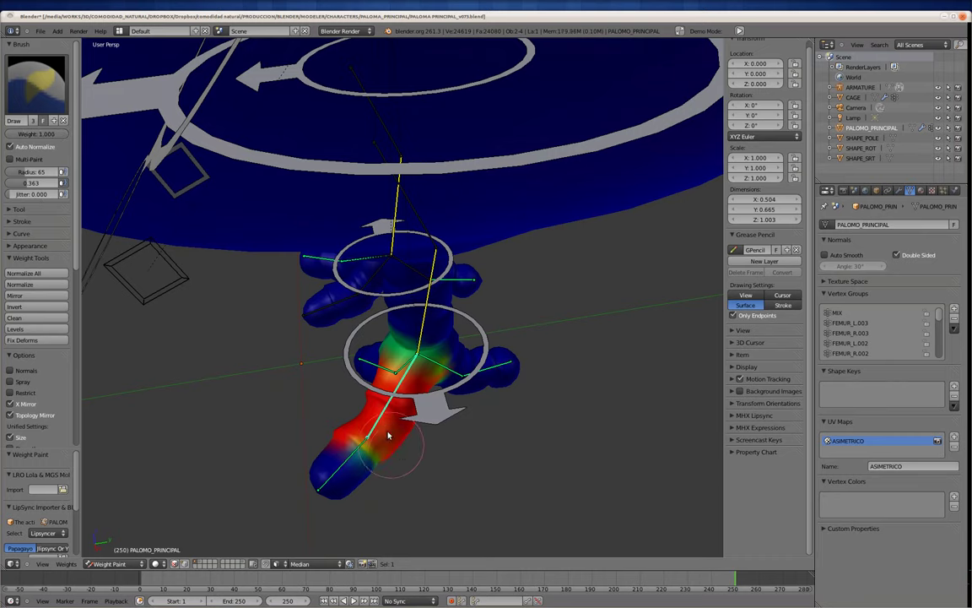
key(ctrl+Tab)
right_click(407, 412)
key(ctrl+Tab)
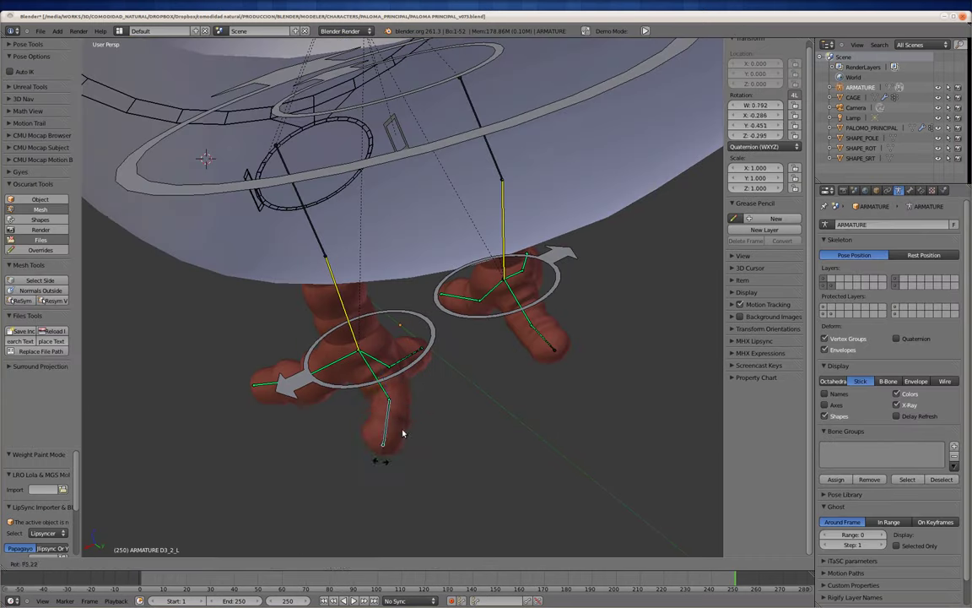
Step: Select the TALON_L foot bone and a tail bone, trying a tail bend then cancelling it
middle_drag(321, 428, 420, 331)
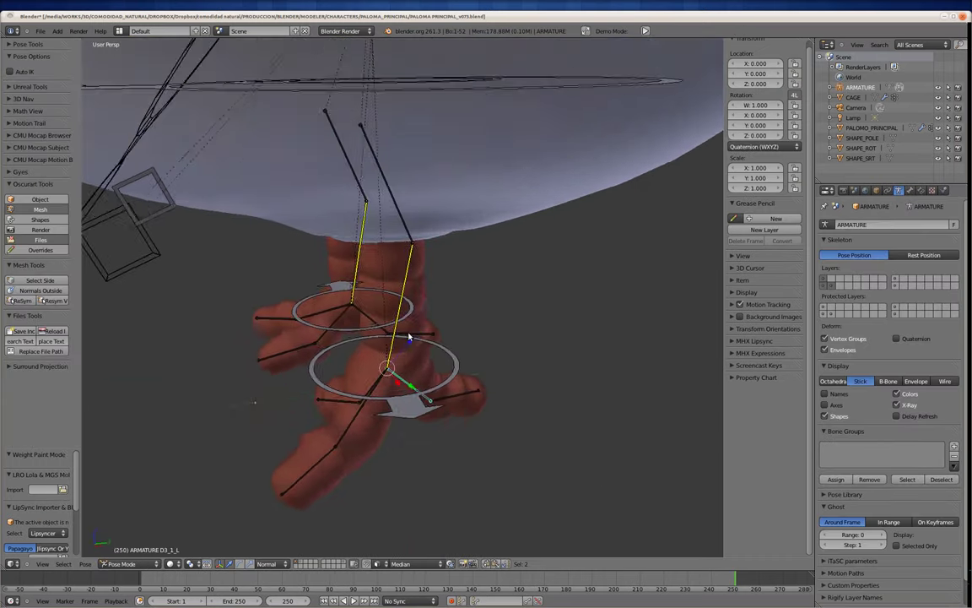
key(a)
middle_drag(415, 303, 445, 419)
right_click(456, 377)
mouse_move(455, 377)
middle_down()
mouse_move(444, 351)
mouse_move(367, 319)
mouse_move(390, 286)
mouse_move(476, 268)
middle_up()
right_click(390, 285)
right_drag(477, 268, 521, 358)
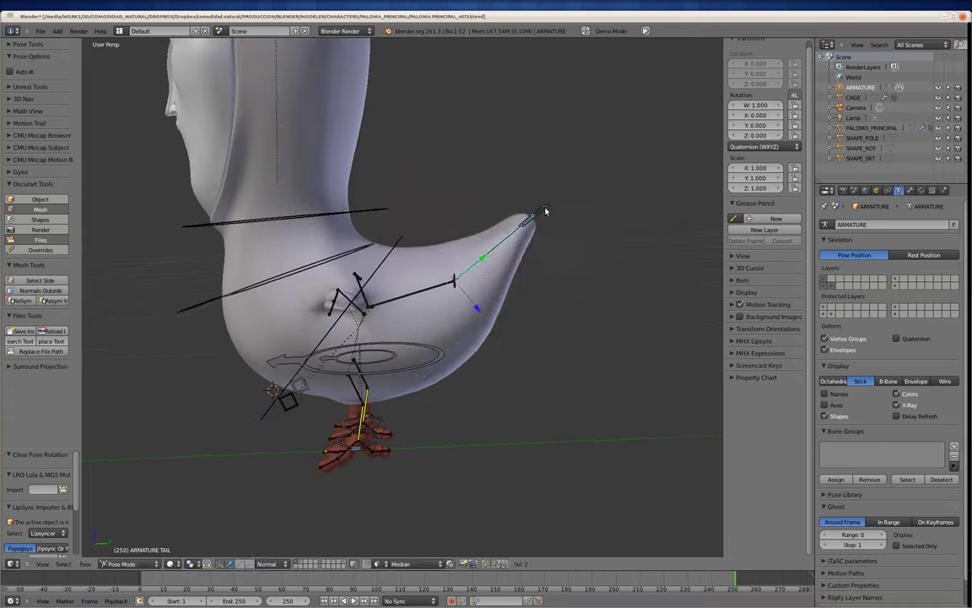
right_click(521, 358)
middle_drag(521, 358, 507, 287)
Step: Pick the CENTER_FORWARD and head bones, then move HEAD_SS to stretch the head
right_click(456, 253)
mouse_move(455, 253)
middle_down()
mouse_move(514, 270)
mouse_move(361, 368)
middle_up()
right_click(337, 284)
mouse_move(336, 284)
middle_down()
mouse_move(373, 317)
mouse_move(509, 252)
mouse_move(399, 201)
middle_up()
key(g)
right_click(373, 316)
right_click(363, 192)
key(g)
right_click(498, 311)
mouse_move(499, 310)
middle_down()
mouse_move(486, 262)
mouse_move(460, 325)
mouse_move(494, 270)
mouse_move(330, 276)
middle_up()
key(g)
right_click(499, 274)
scroll(330, 276, up, 3)
Step: Rotate the head bone to tilt the neck
right_click(361, 259)
key(g)
key(r)
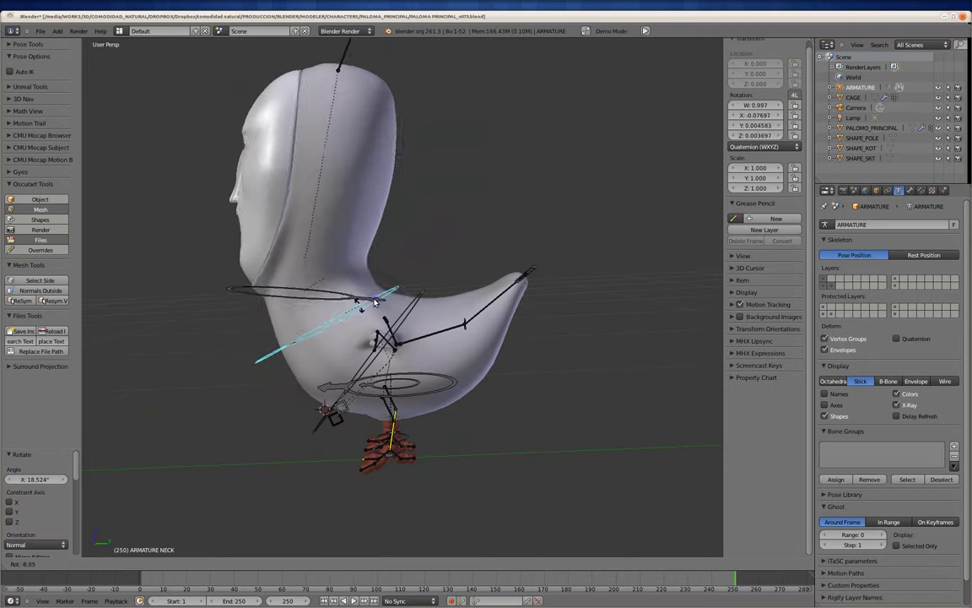
click(388, 238)
Step: Swing TAIL_DOS_SS and TAIL_UNO_SS upward to bend the tail, then select TALON_L
right_click(540, 221)
key(g)
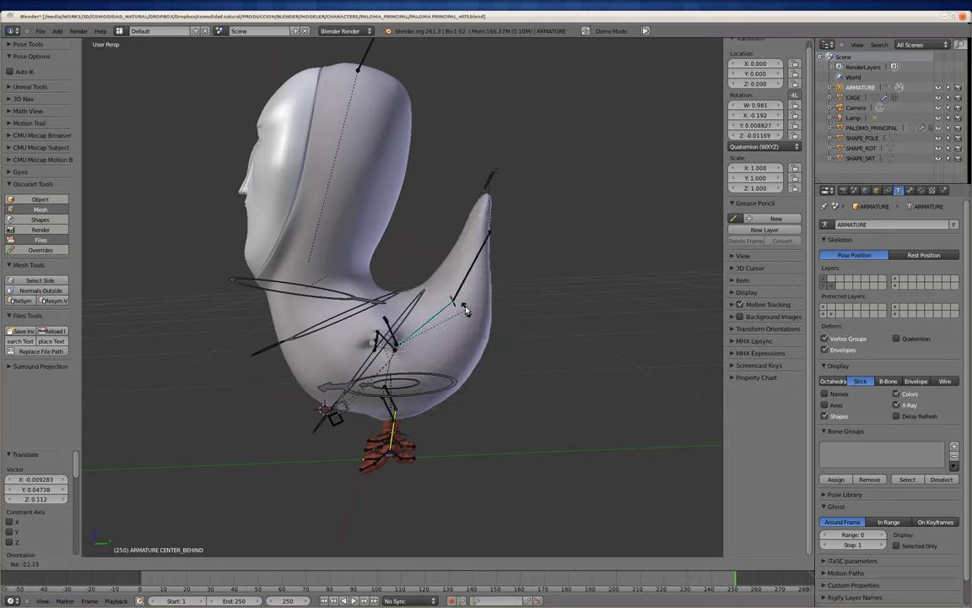
click(497, 199)
right_click(463, 305)
key(g)
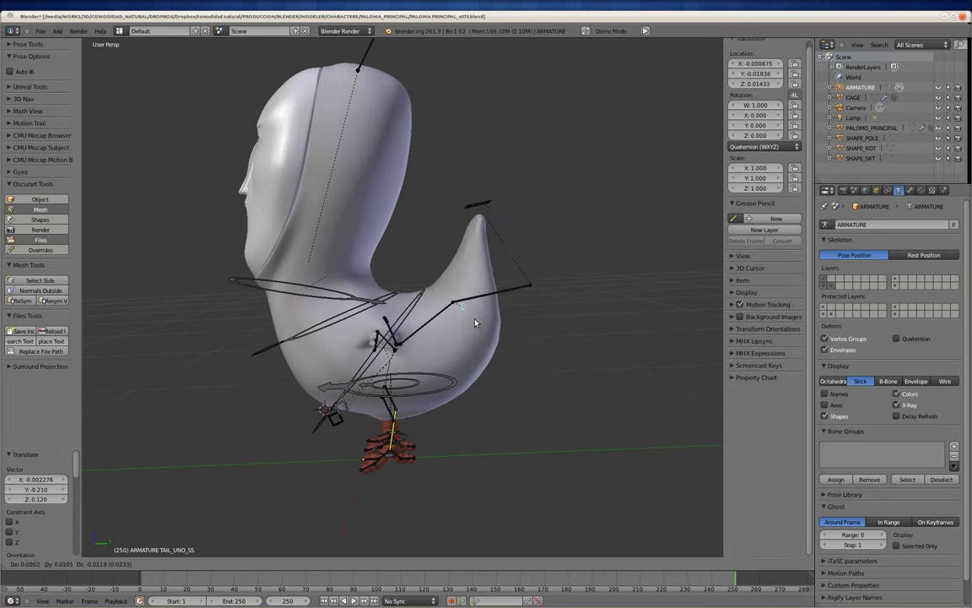
key(g)
click(439, 199)
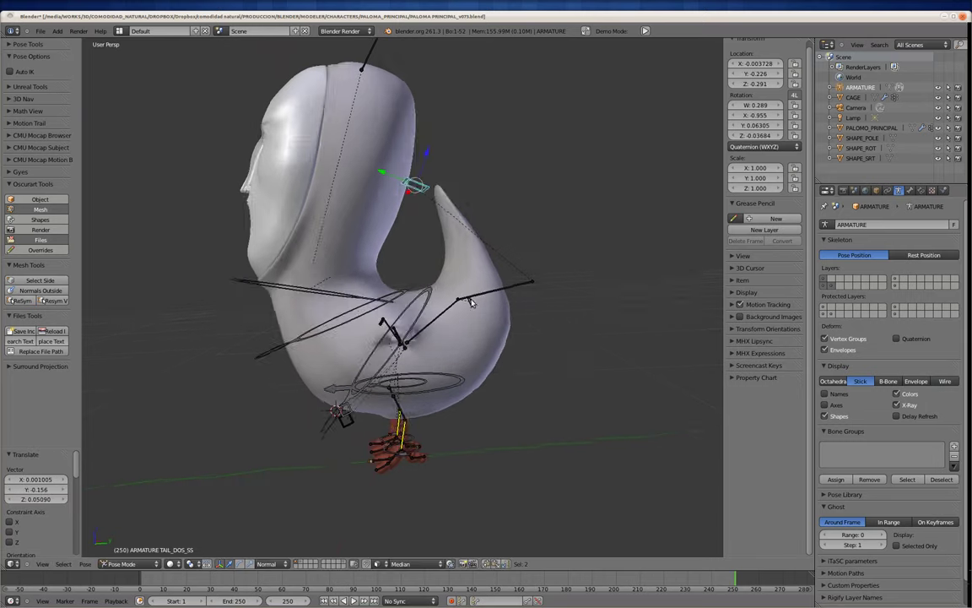
middle_drag(439, 199, 473, 253)
scroll(472, 253, up, 3)
right_click(507, 368)
Step: Move the foot bone and rotate the left foot's toe bones to curl the toes
key(g)
click(462, 380)
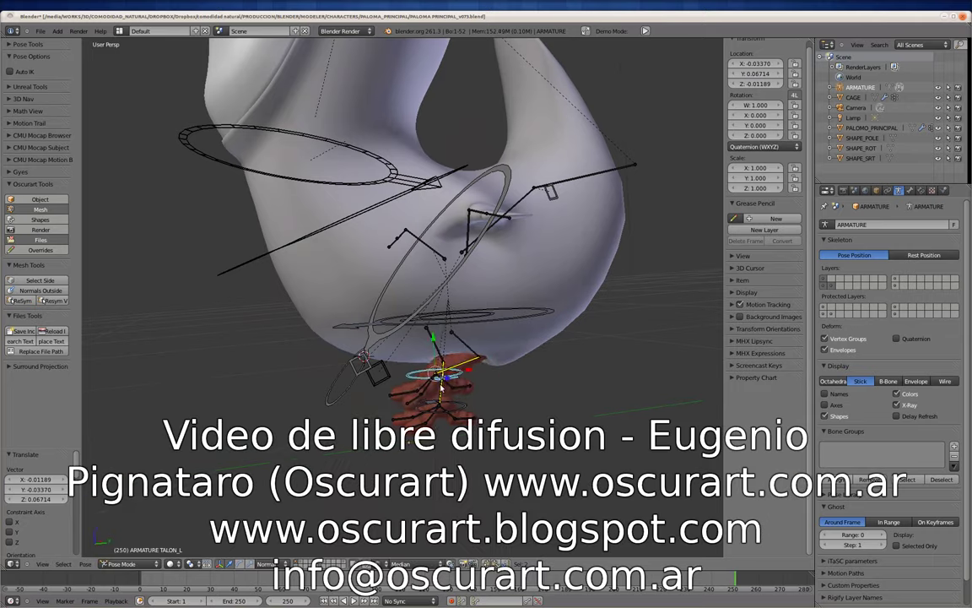
scroll(462, 380, up, 3)
middle_drag(462, 380, 422, 287)
right_click(422, 280)
key(r)
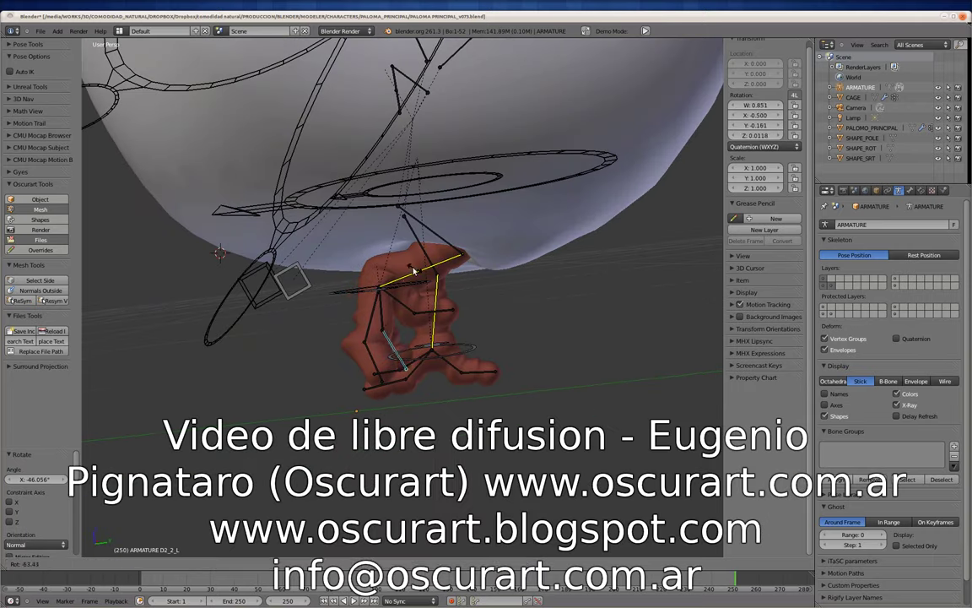
click(422, 278)
mouse_move(422, 278)
middle_down()
mouse_move(439, 311)
mouse_move(436, 420)
middle_up()
click(460, 342)
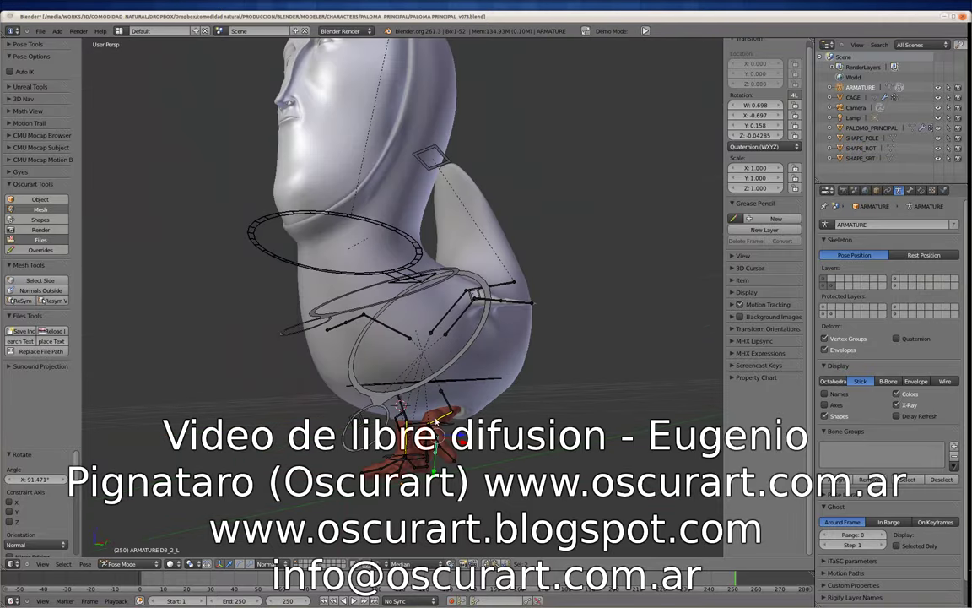
Step: Clear all bone rotations and save incrementally as PALOMA PRINCIPAL_v074.blend
key(a)
key(alt+r)
middle_drag(437, 419, 28, 340)
click(25, 333)
middle_drag(380, 320, 533, 319)
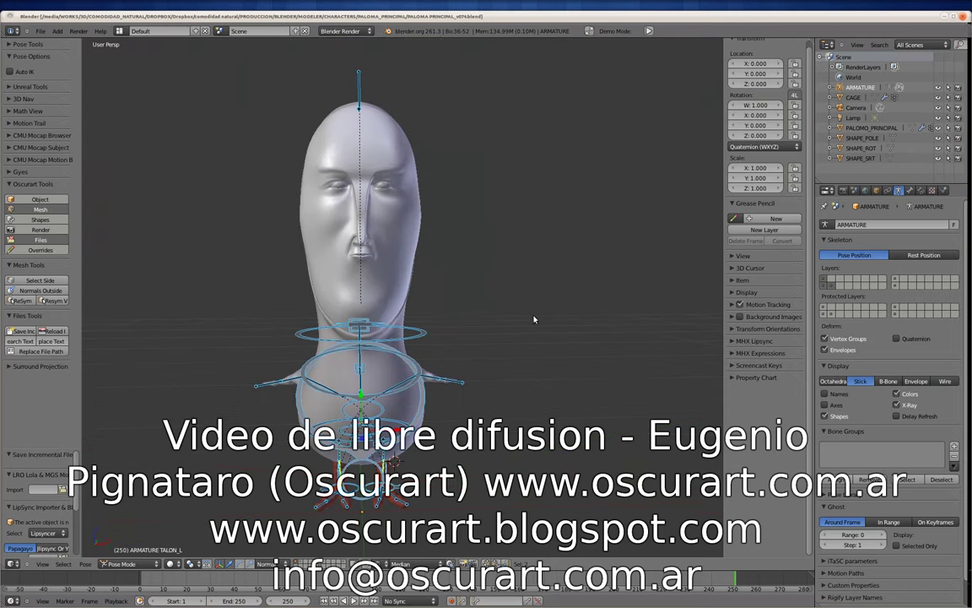
Step: Bring up the splash screen through a 'splash' command search
key(space)
text(splash)
key(Return)
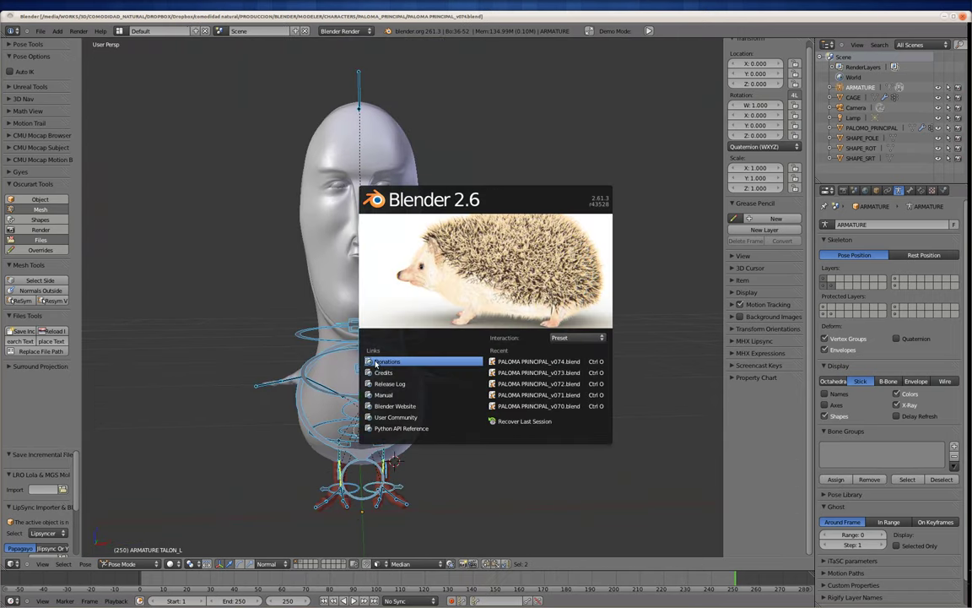